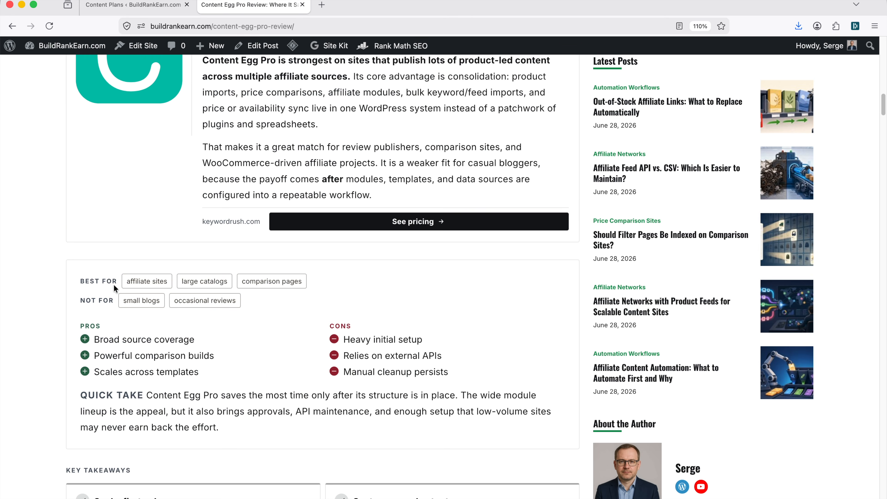
Examine the published Content Egg Pro review article, from its pros and cons through the pricing plans to the related reading
{"action": "scroll", "coordinate": [113, 284], "scroll_direction": "down", "scroll_amount": 10}
{"action": "scroll", "coordinate": [114, 285], "scroll_direction": "down", "scroll_amount": 10}
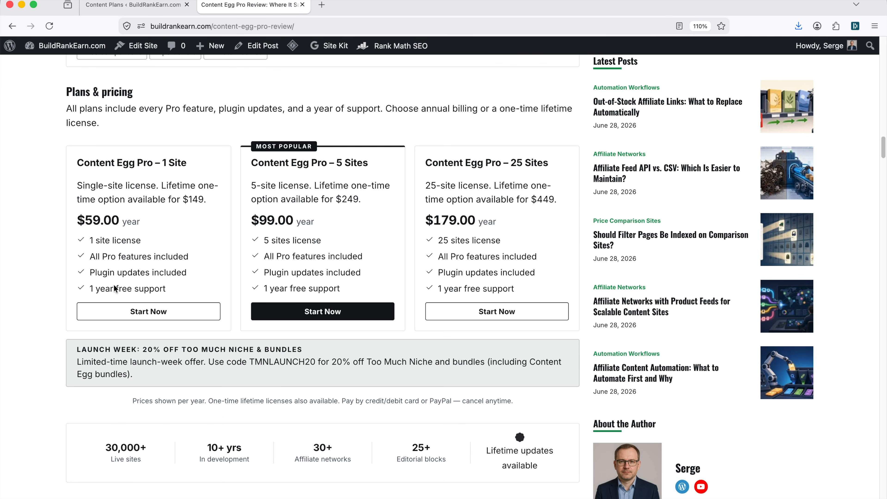
{"action": "left_click_drag", "start_coordinate": [66, 92], "coordinate": [482, 358]}
{"action": "left_click", "coordinate": [483, 358]}
{"action": "scroll", "coordinate": [430, 360], "scroll_direction": "down", "scroll_amount": 8}
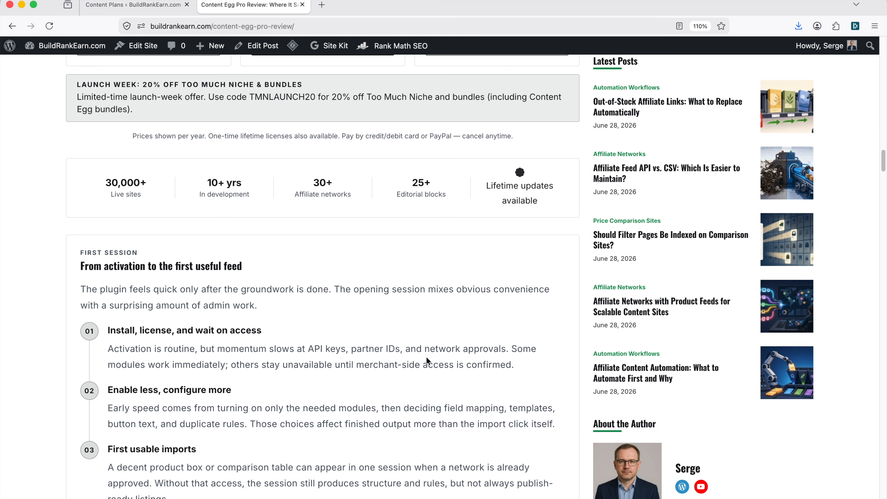
{"action": "scroll", "coordinate": [374, 363], "scroll_direction": "down", "scroll_amount": 15}
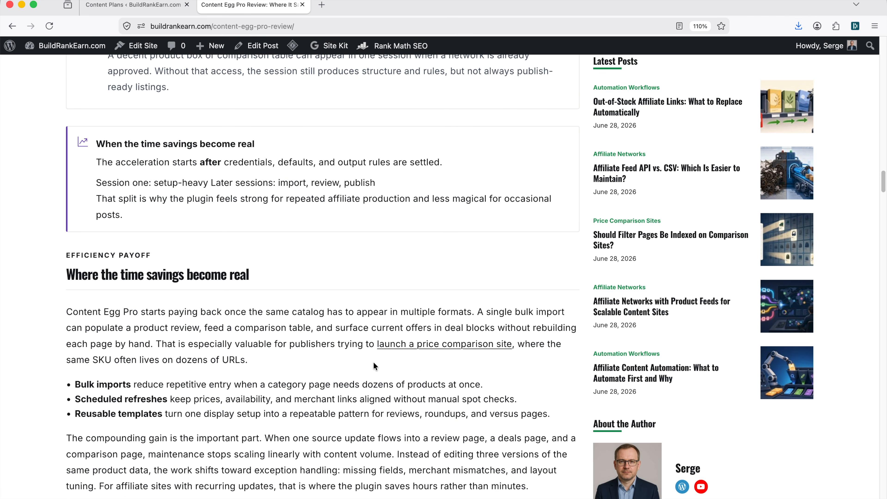
{"action": "scroll", "coordinate": [374, 363], "scroll_direction": "down", "scroll_amount": 10}
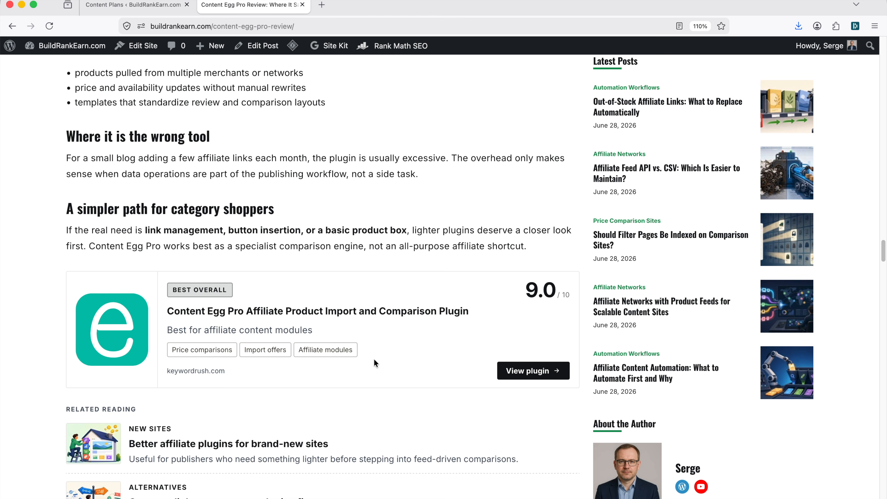
{"action": "scroll", "coordinate": [374, 363], "scroll_direction": "down", "scroll_amount": 6}
{"action": "scroll", "coordinate": [374, 359], "scroll_direction": "down", "scroll_amount": 8}
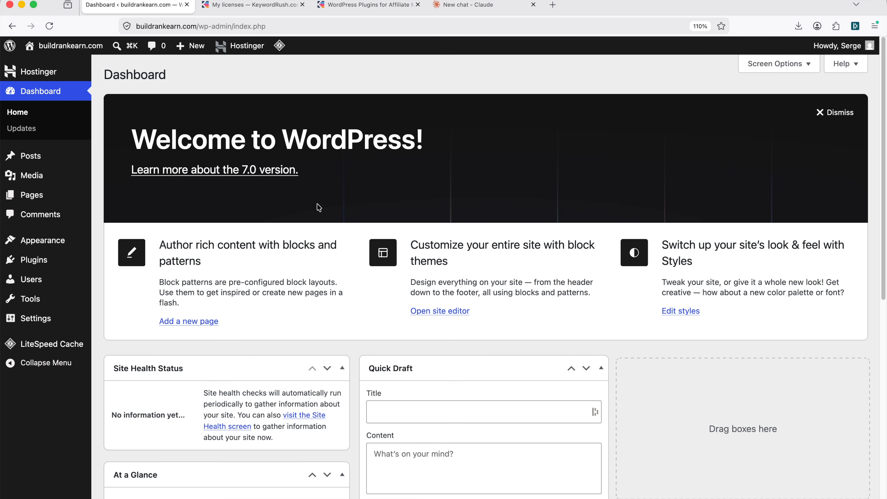
Find the Content Egg – Affiliate Product Importer & Price Comparison plugin by searching for "content egg", then install and activate it
{"action": "left_click", "coordinate": [68, 156]}
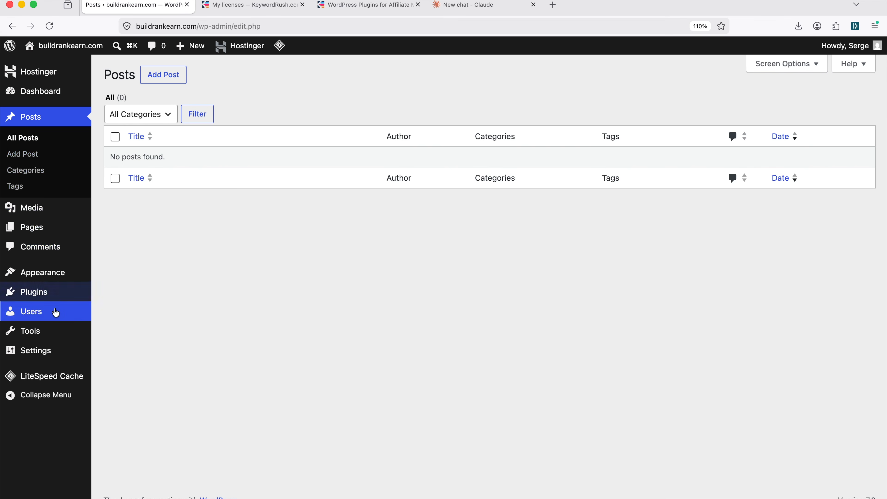
{"action": "mouse_move", "coordinate": [58, 296]}
{"action": "left_click", "coordinate": [132, 310]}
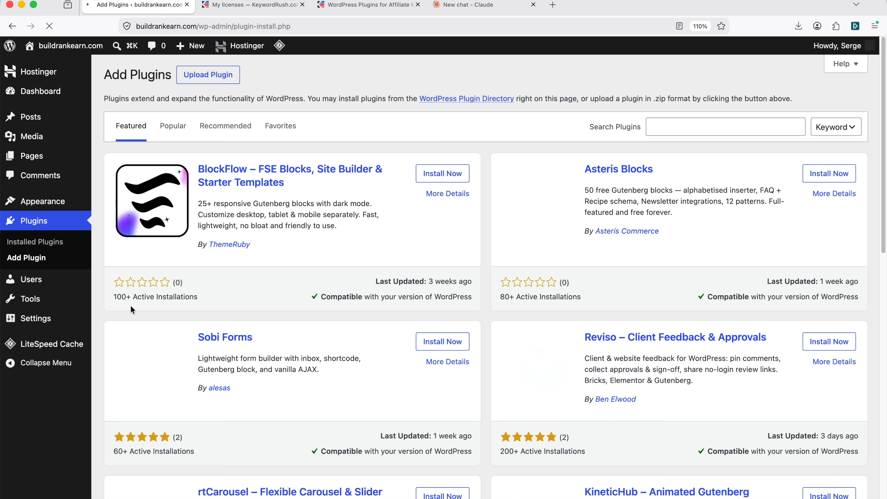
{"action": "left_click", "coordinate": [678, 127]}
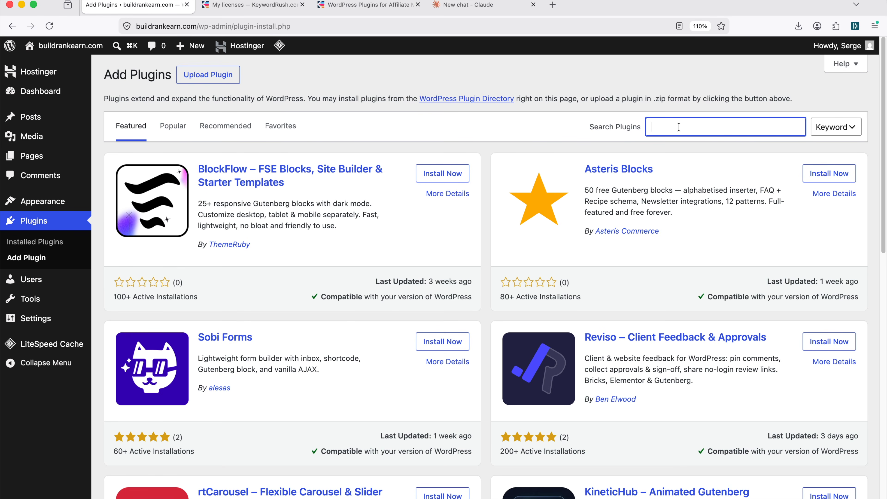
{"action": "type", "text": "content egg"}
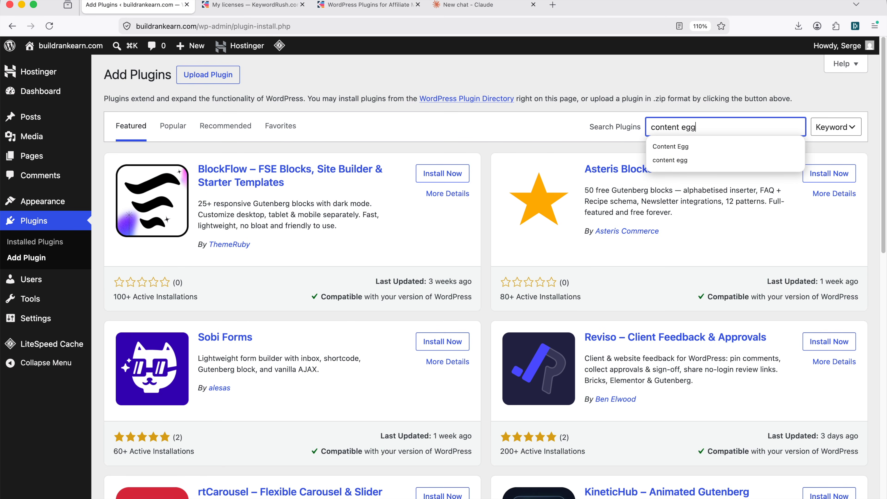
{"action": "key", "text": "Return"}
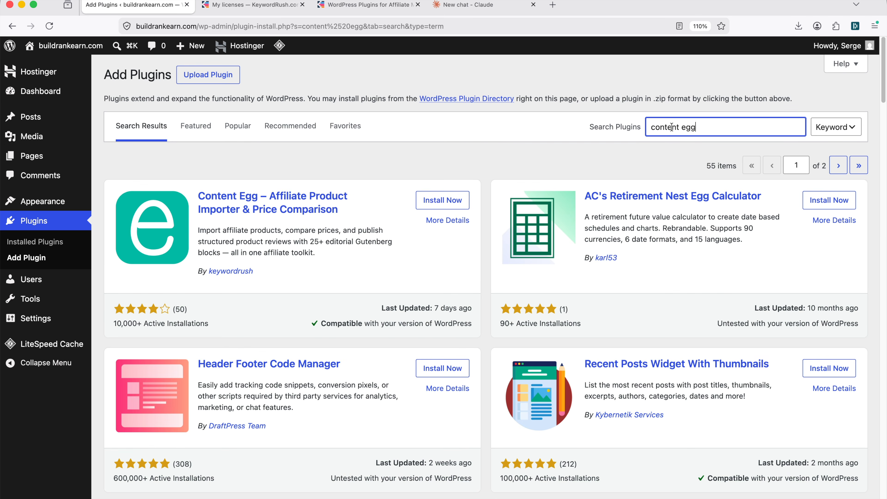
{"action": "left_click", "coordinate": [446, 201]}
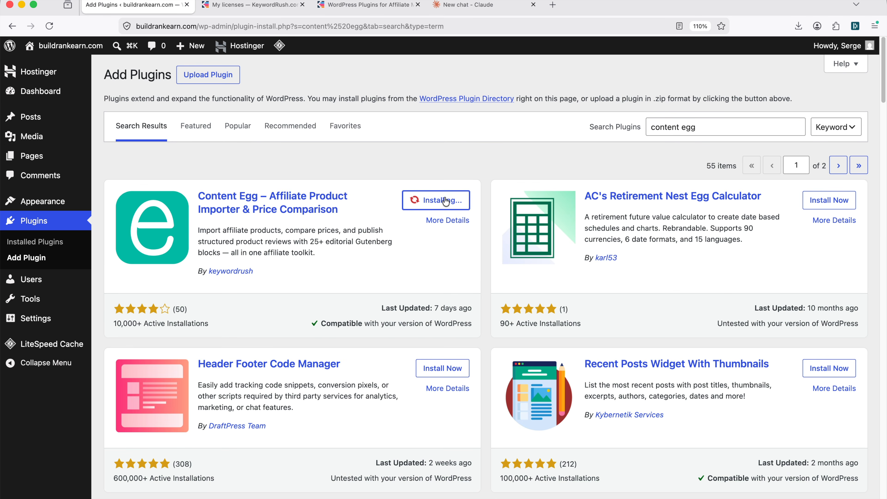
{"action": "left_click", "coordinate": [446, 201]}
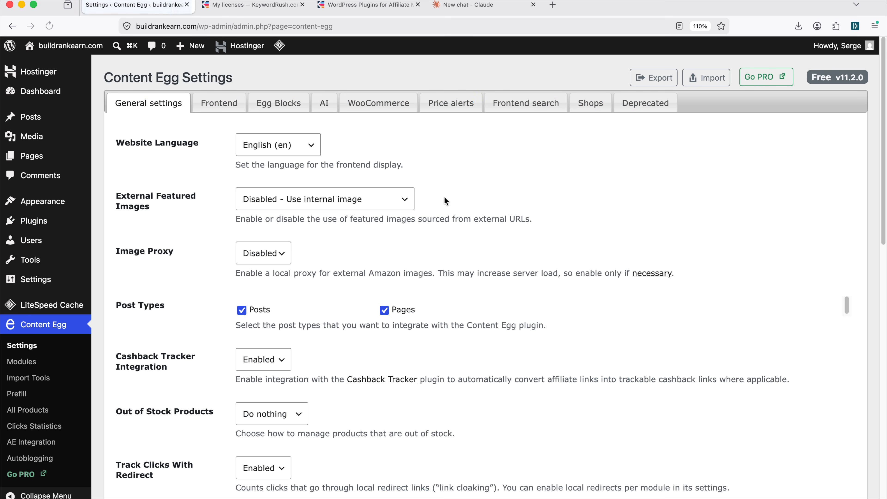
Prepare a plugin upload in WordPress and download Too Much Niche Plugin v5.3.0 from the TMN Agency - 25 Sites license on KeywordRush
{"action": "mouse_move", "coordinate": [34, 220]}
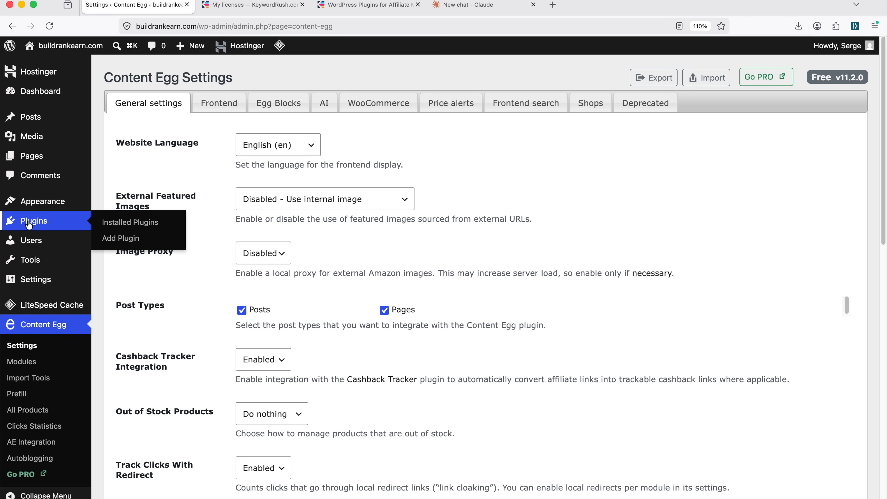
{"action": "left_click", "coordinate": [121, 238]}
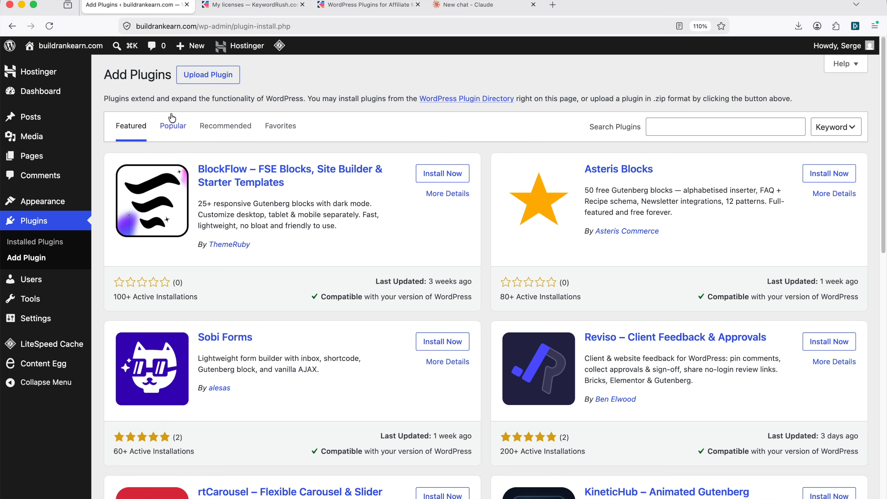
{"action": "left_click", "coordinate": [215, 74]}
{"action": "left_click", "coordinate": [241, 6]}
{"action": "left_click_drag", "start_coordinate": [178, 83], "coordinate": [354, 98]}
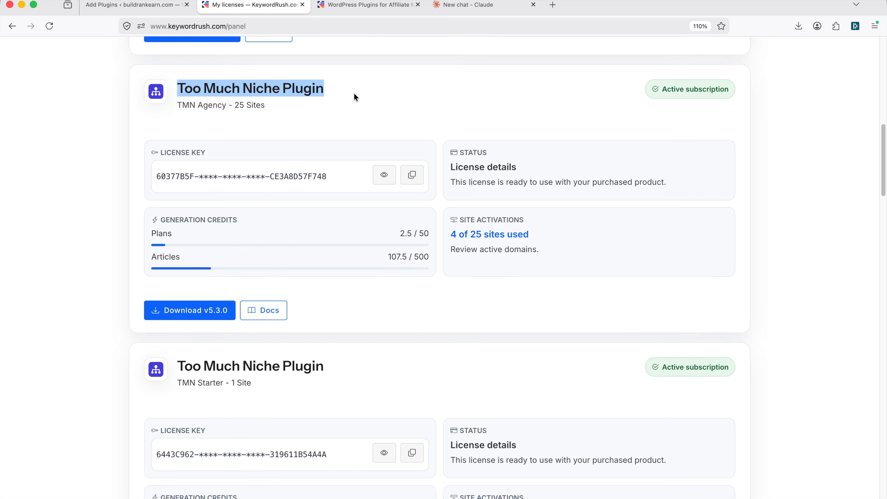
{"action": "left_click", "coordinate": [192, 310]}
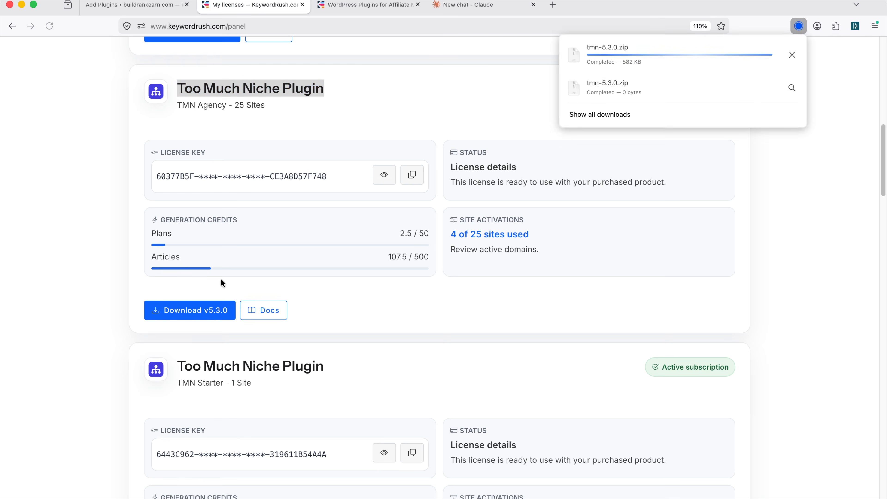
{"action": "left_click", "coordinate": [182, 199]}
Upload tmn-5.3.0.zip from Downloads to WordPress, then install and activate the plugin
{"action": "left_click", "coordinate": [133, 5]}
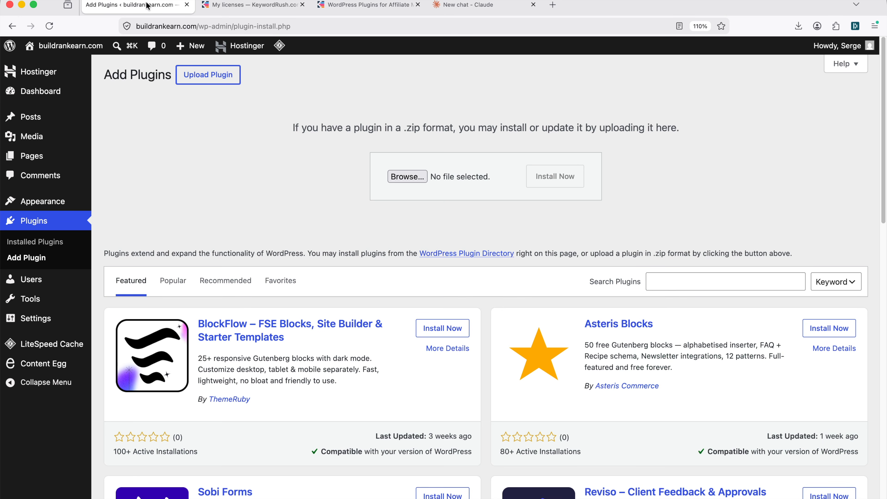
{"action": "left_click", "coordinate": [405, 174]}
{"action": "left_click", "coordinate": [363, 205]}
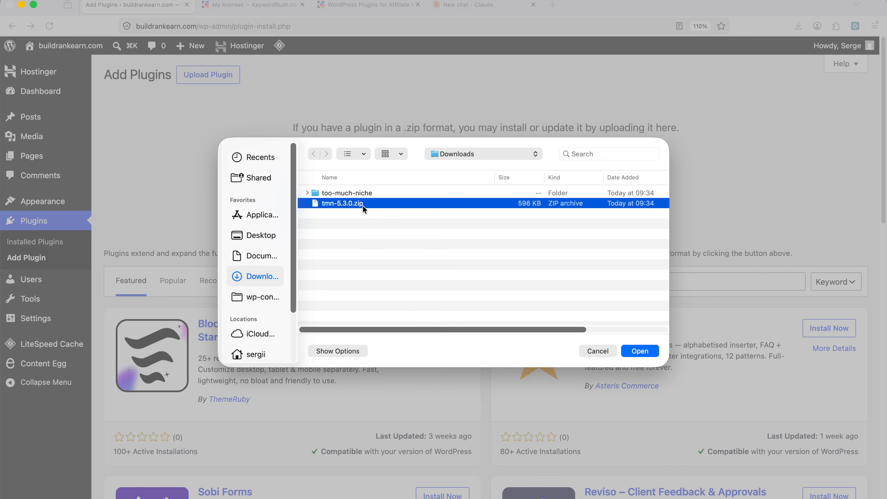
{"action": "left_click", "coordinate": [635, 352]}
{"action": "left_click", "coordinate": [561, 175]}
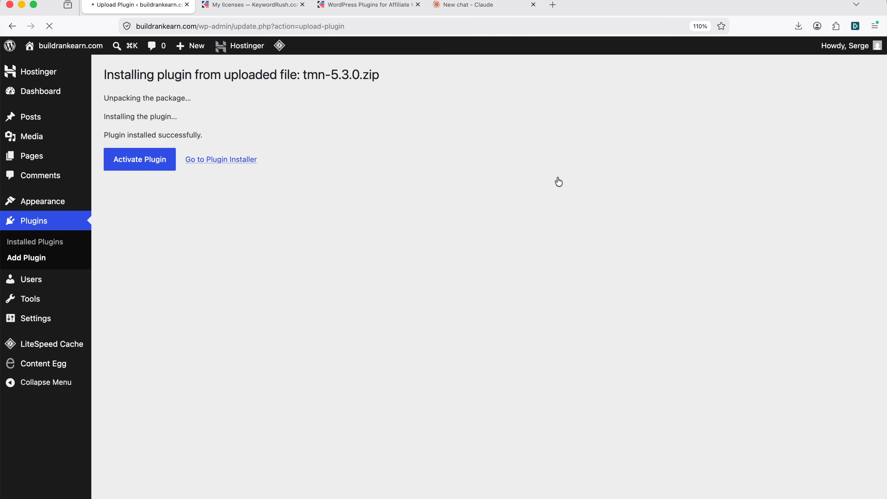
{"action": "left_click", "coordinate": [169, 169]}
Copy the TMN Agency license key from KeywordRush, paste it into the plugin's License key field and activate the license
{"action": "left_click", "coordinate": [244, 5]}
{"action": "left_click", "coordinate": [413, 175]}
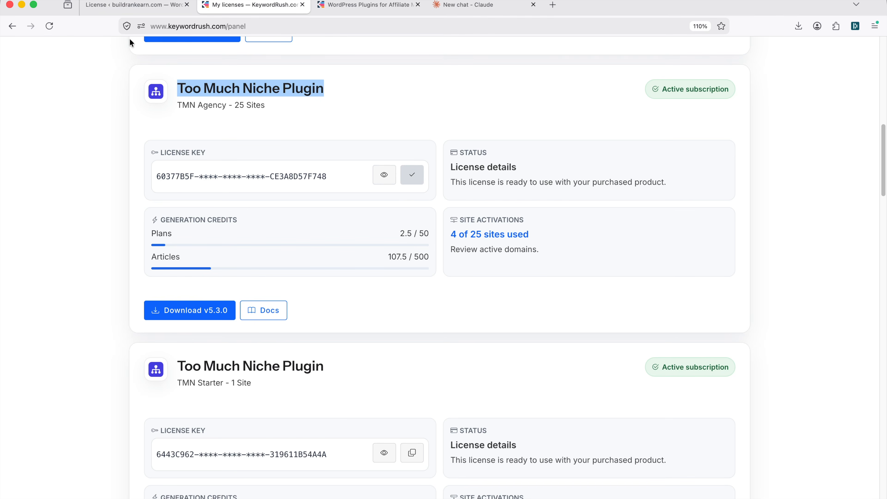
{"action": "left_click", "coordinate": [139, 5]}
{"action": "left_click", "coordinate": [361, 255]}
{"action": "key", "text": "super+v"}
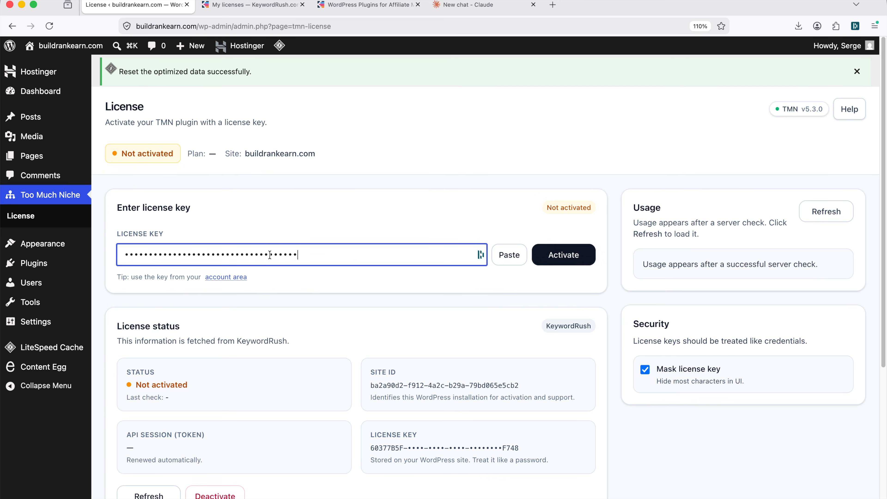
{"action": "left_click", "coordinate": [557, 258]}
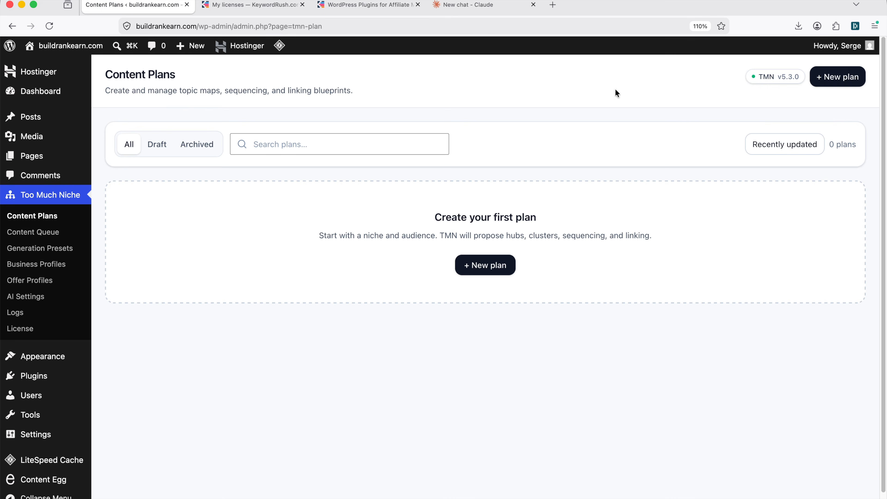
Start a new offer profile and review its sections, adding one blank plan and one blank promotion
{"action": "left_click", "coordinate": [39, 281]}
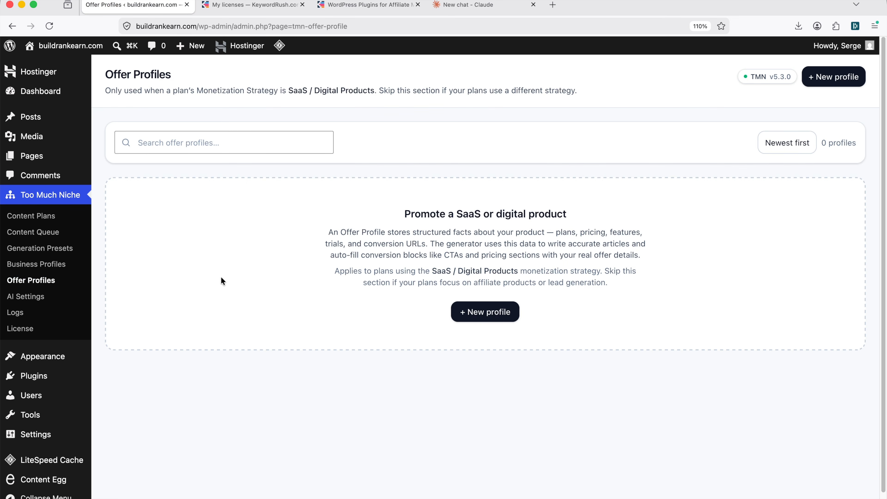
{"action": "left_click", "coordinate": [477, 312]}
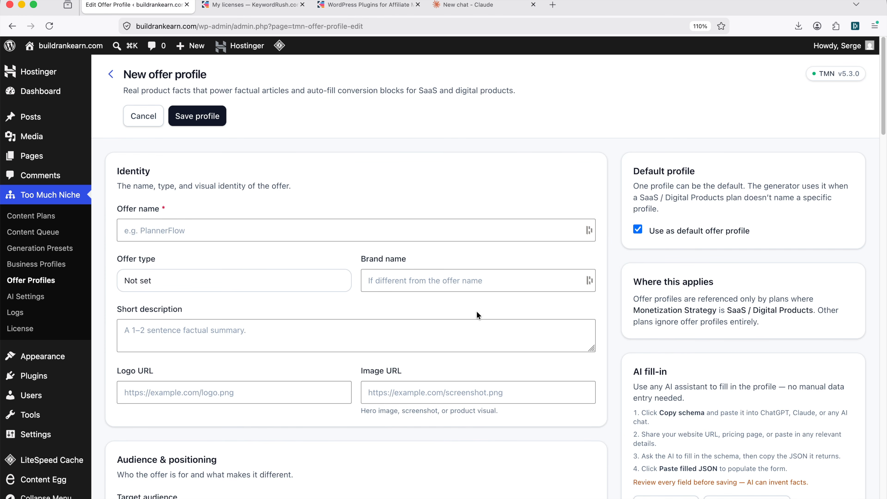
{"action": "scroll", "coordinate": [188, 202], "scroll_direction": "down", "scroll_amount": 10}
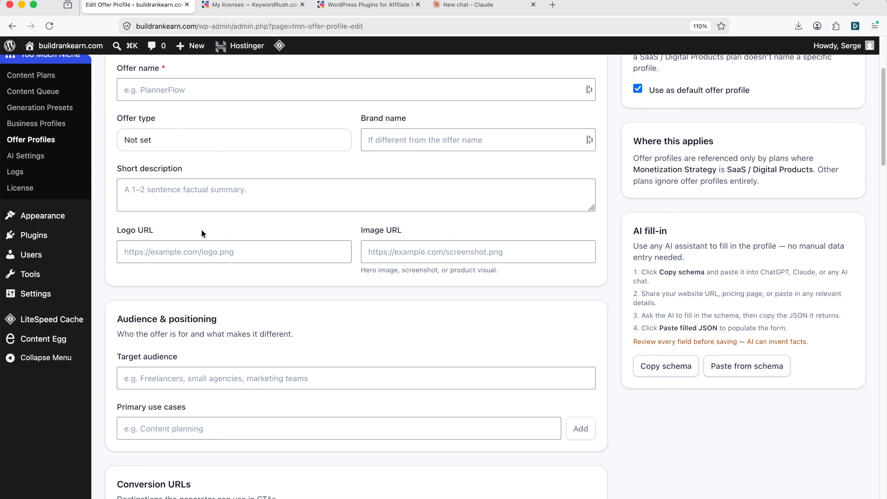
{"action": "scroll", "coordinate": [203, 231], "scroll_direction": "down", "scroll_amount": 18}
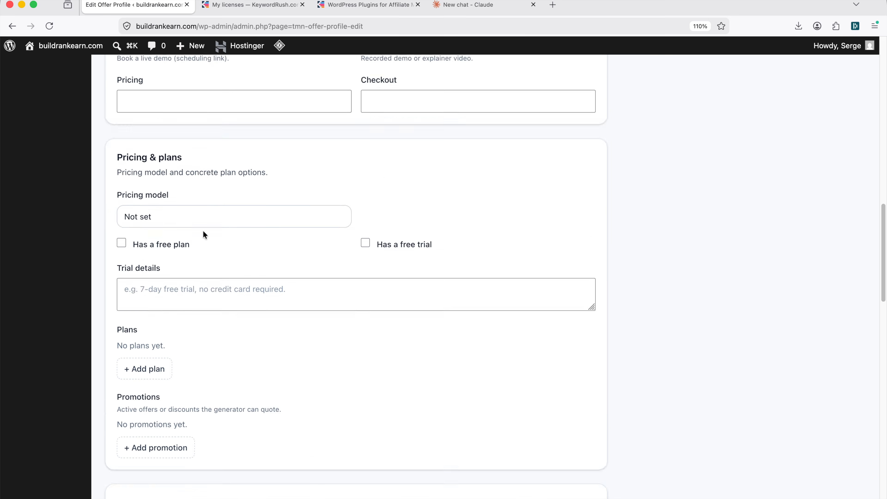
{"action": "left_click", "coordinate": [165, 295]}
{"action": "scroll", "coordinate": [193, 270], "scroll_direction": "down", "scroll_amount": 18}
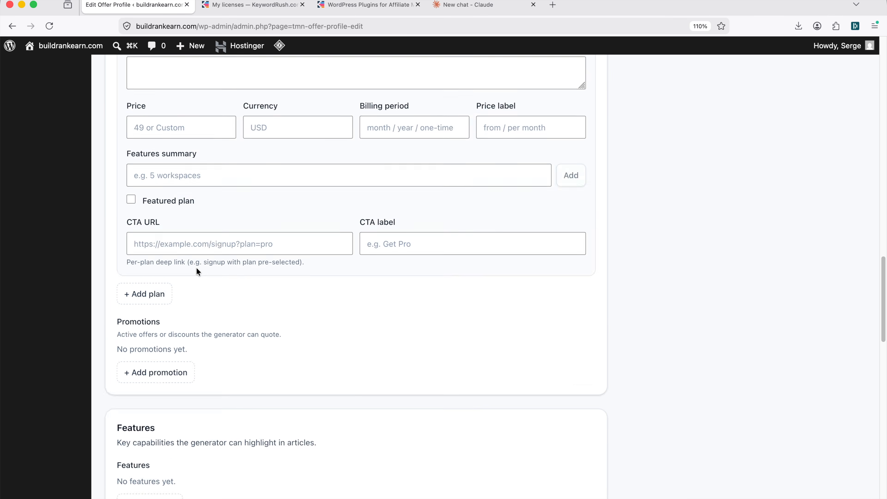
{"action": "left_click", "coordinate": [172, 169]}
{"action": "scroll", "coordinate": [214, 247], "scroll_direction": "down", "scroll_amount": 4}
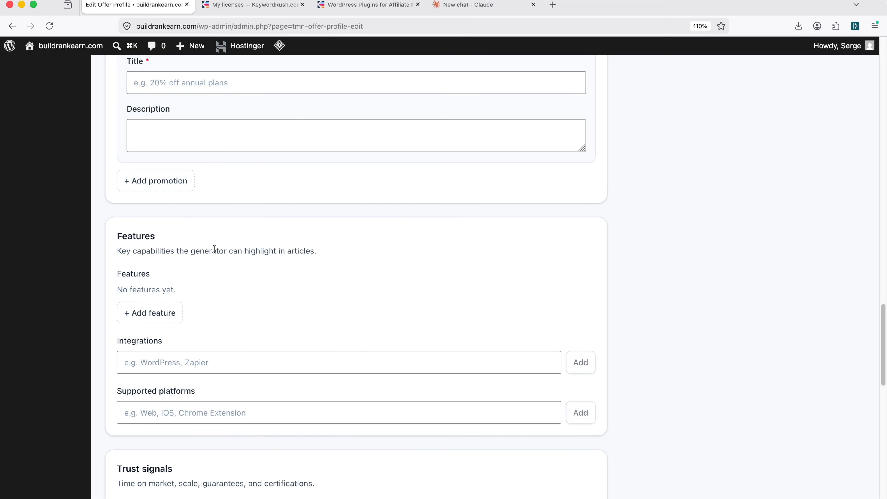
{"action": "scroll", "coordinate": [206, 255], "scroll_direction": "down", "scroll_amount": 20}
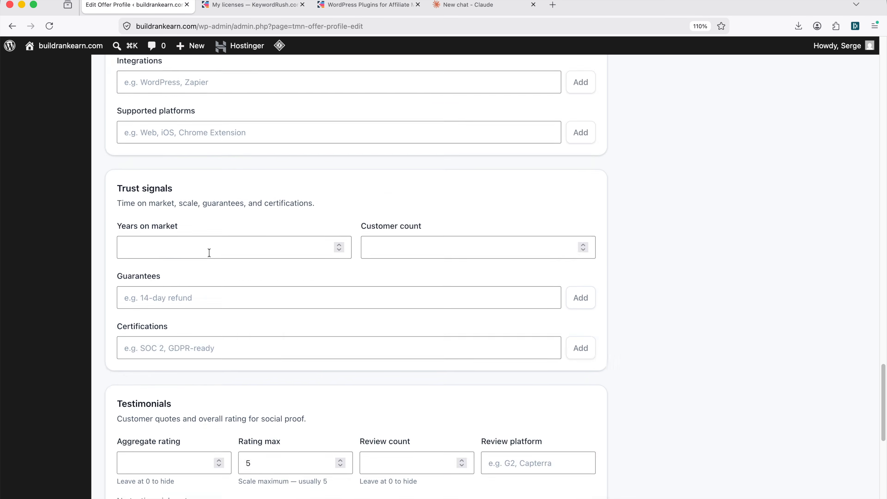
{"action": "scroll", "coordinate": [215, 255], "scroll_direction": "down", "scroll_amount": 4}
{"action": "scroll", "coordinate": [214, 252], "scroll_direction": "up", "scroll_amount": 20}
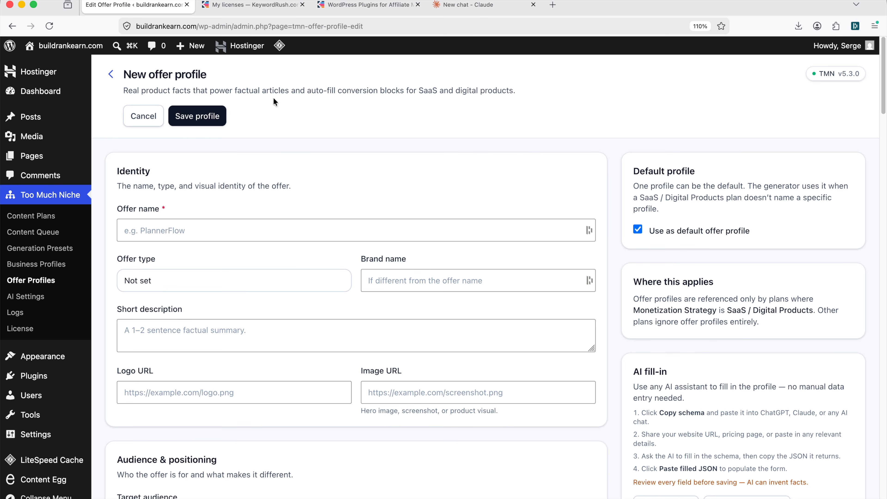
Open the Content Egg Pro product page on the KeywordRush site and look through its content
{"action": "left_click", "coordinate": [363, 4]}
{"action": "left_click_drag", "start_coordinate": [100, 191], "coordinate": [231, 191]}
{"action": "left_click", "coordinate": [260, 189]}
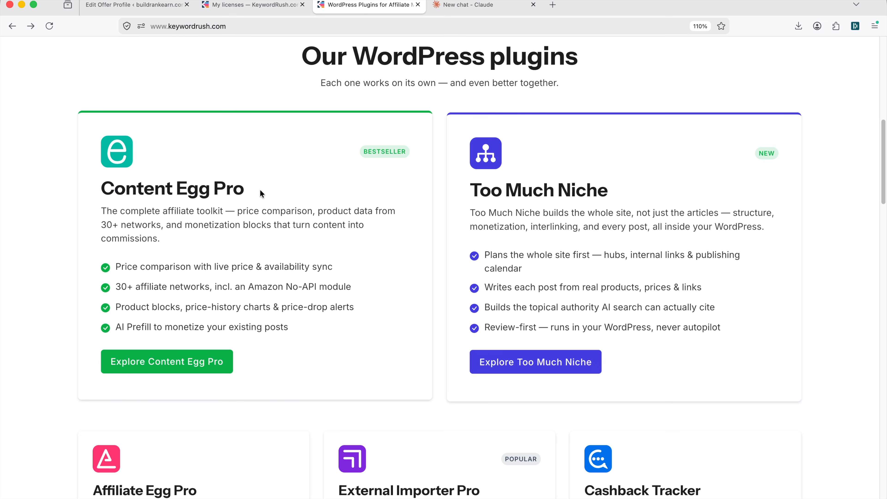
{"action": "left_click", "coordinate": [185, 353]}
{"action": "scroll", "coordinate": [278, 291], "scroll_direction": "down", "scroll_amount": 20}
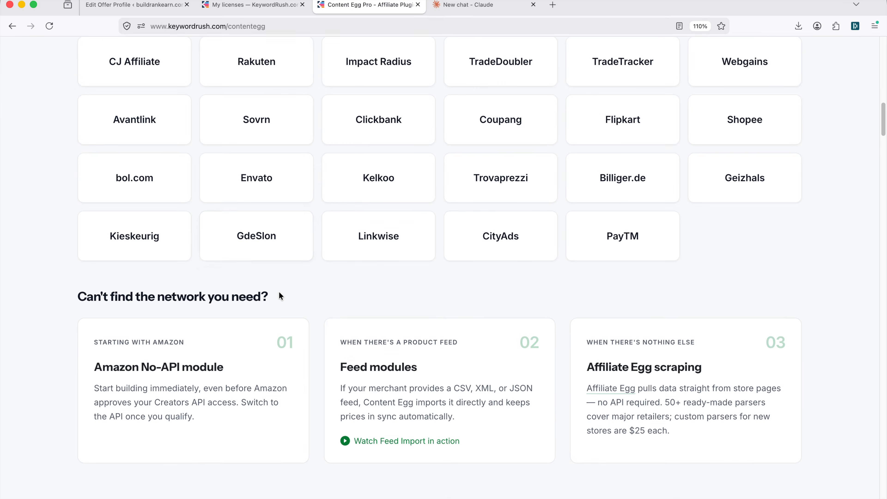
{"action": "scroll", "coordinate": [297, 295], "scroll_direction": "down", "scroll_amount": 10}
{"action": "scroll", "coordinate": [296, 295], "scroll_direction": "up", "scroll_amount": 20}
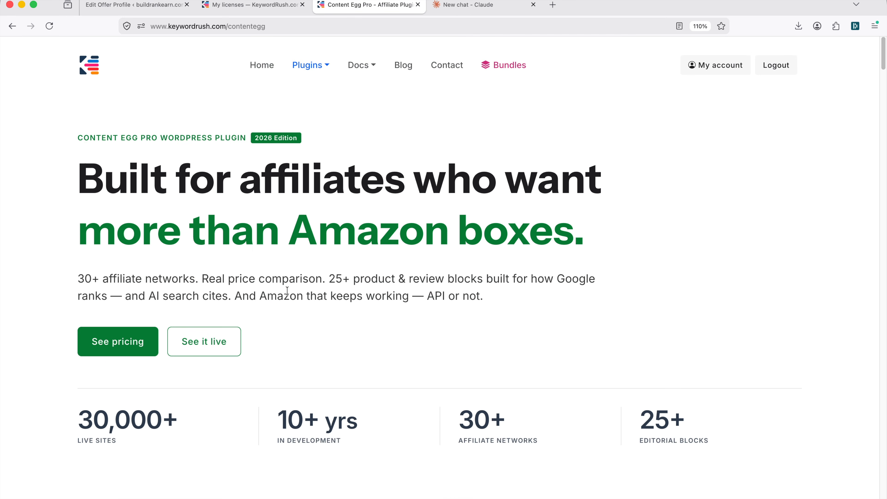
Copy the Content Egg Pro page's web address and switch to the new Claude chat
{"action": "left_click", "coordinate": [255, 24]}
{"action": "right_click", "coordinate": [255, 25]}
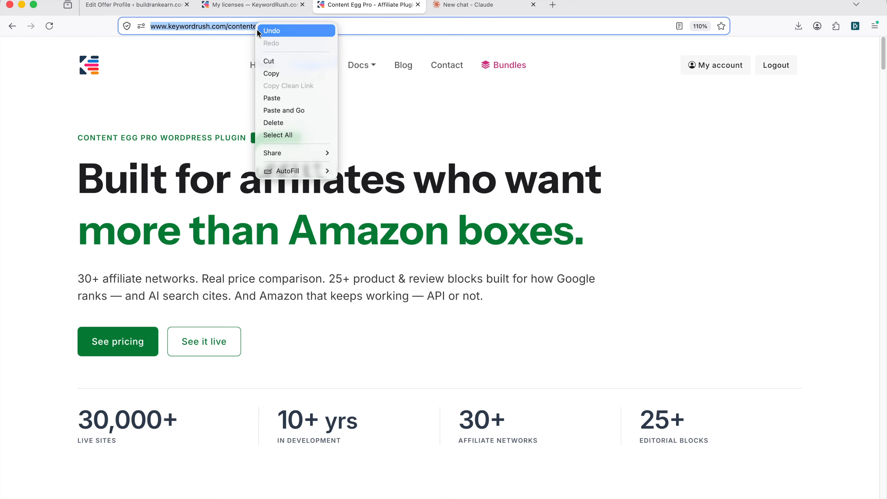
{"action": "left_click", "coordinate": [271, 74]}
{"action": "left_click", "coordinate": [468, 7]}
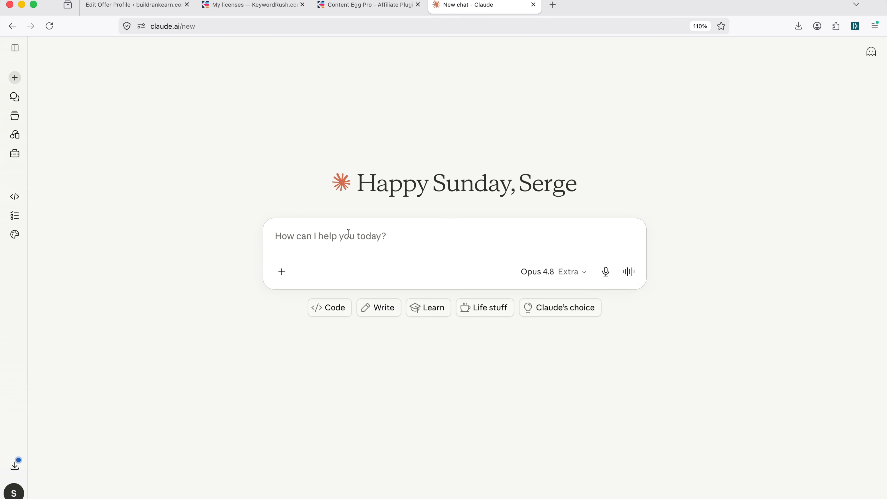
{"action": "type", "text": "Read the landing page"}
{"action": "key", "text": "super+v"}
{"action": "type", "text": "and"}
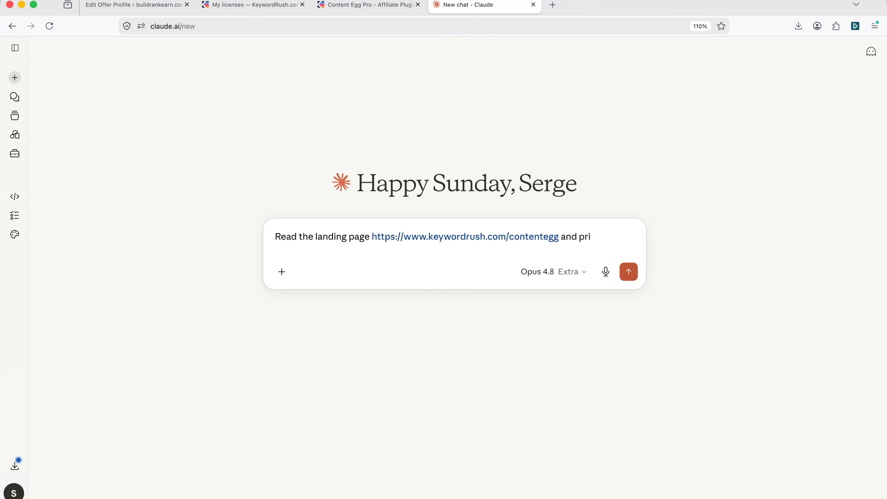
{"action": "type", "text": " pricing and create the following schema"}
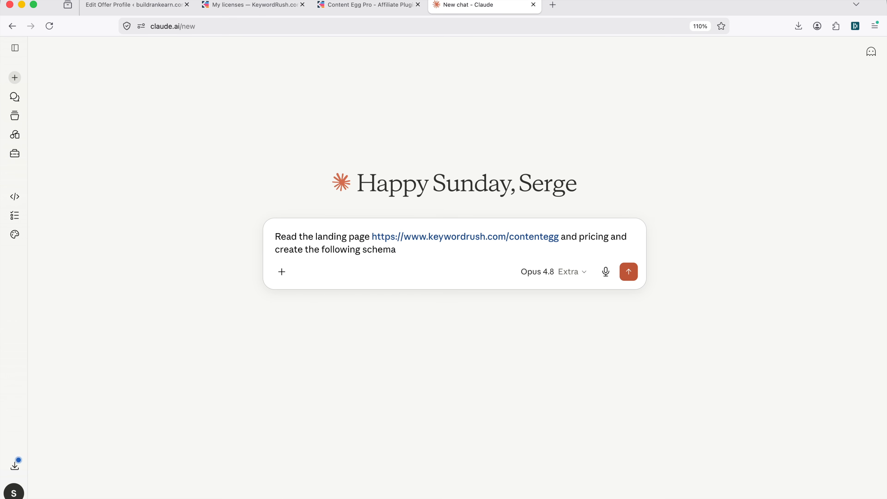
Copy the AI fill-in schema from the offer profile form, add it to the Claude prompt and send the message
{"action": "left_click", "coordinate": [117, 5]}
{"action": "scroll", "coordinate": [687, 286], "scroll_direction": "down", "scroll_amount": 3}
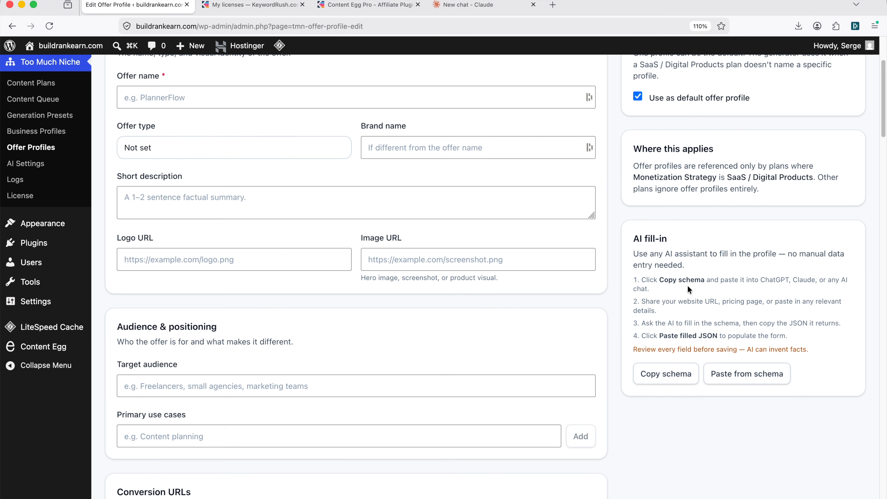
{"action": "left_click", "coordinate": [666, 377]}
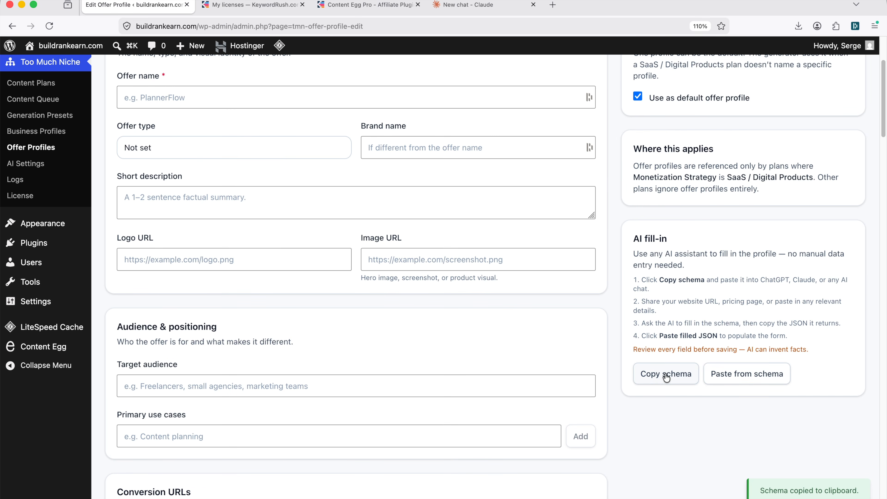
{"action": "left_click", "coordinate": [480, 9]}
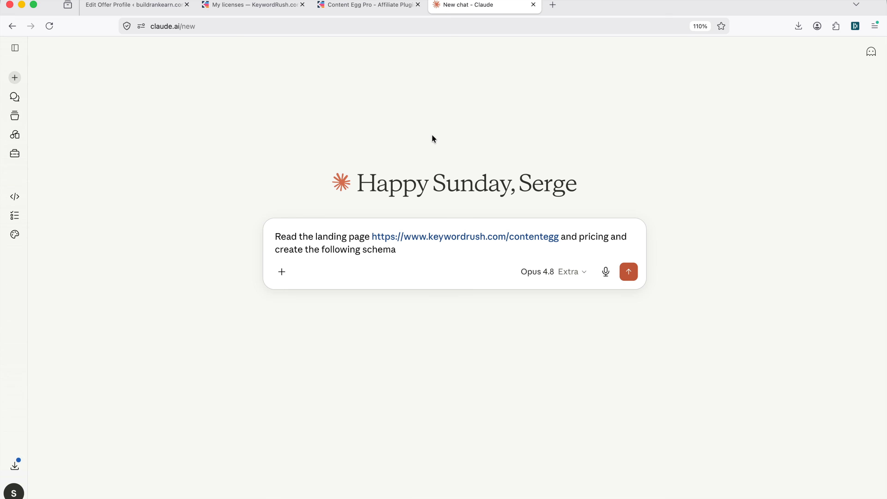
{"action": "key", "text": "super+v"}
{"action": "left_click", "coordinate": [316, 249]}
{"action": "scroll", "coordinate": [444, 279], "scroll_direction": "down", "scroll_amount": 1}
{"action": "key", "text": "Escape"}
{"action": "left_click", "coordinate": [628, 354]}
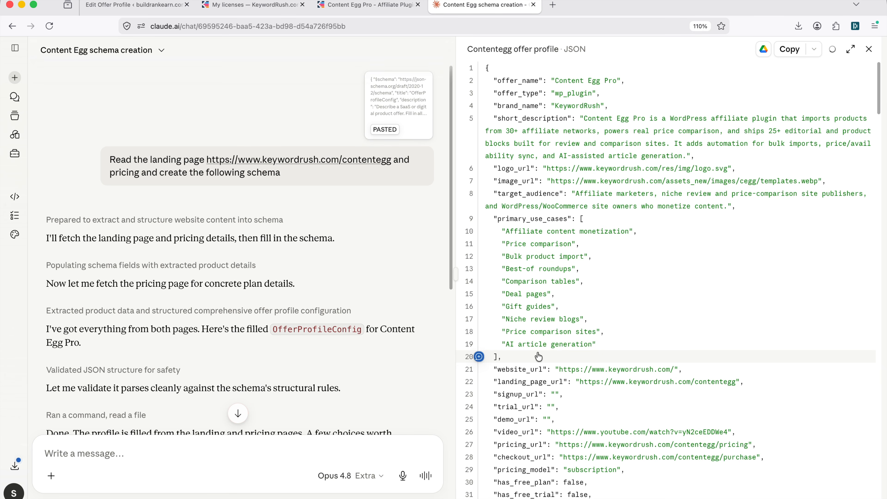
Copy the filled offer profile JSON from Claude and apply it to the new offer profile form in WordPress
{"action": "left_click", "coordinate": [789, 49]}
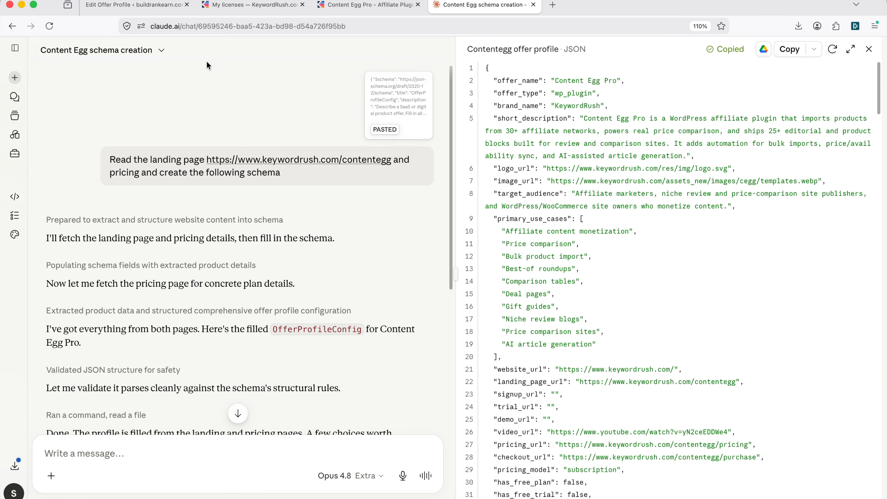
{"action": "left_click", "coordinate": [141, 12]}
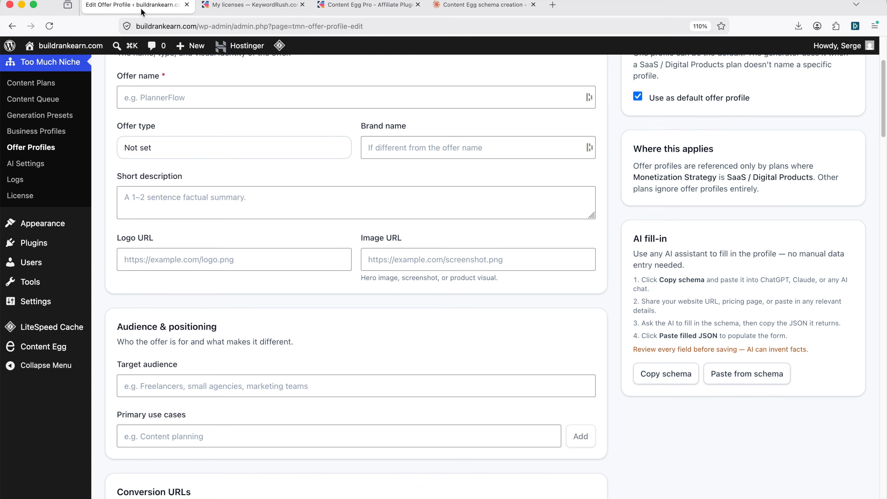
{"action": "left_click", "coordinate": [750, 373]}
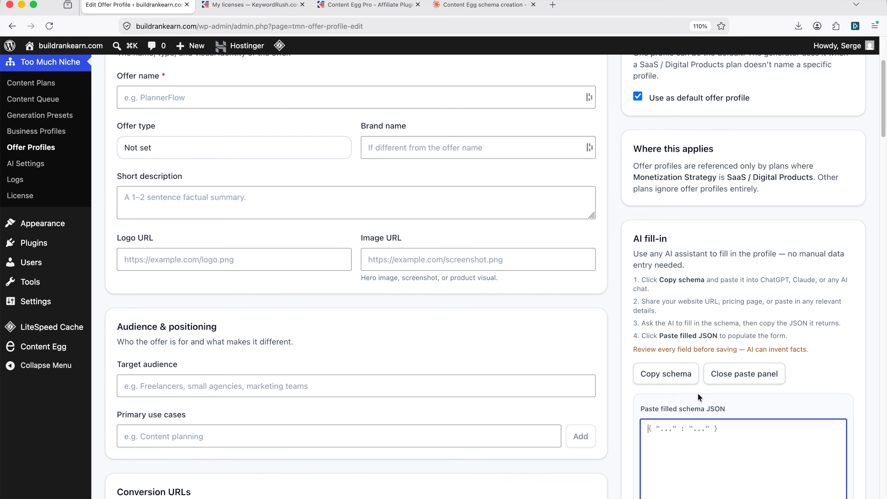
{"action": "right_click", "coordinate": [698, 381]}
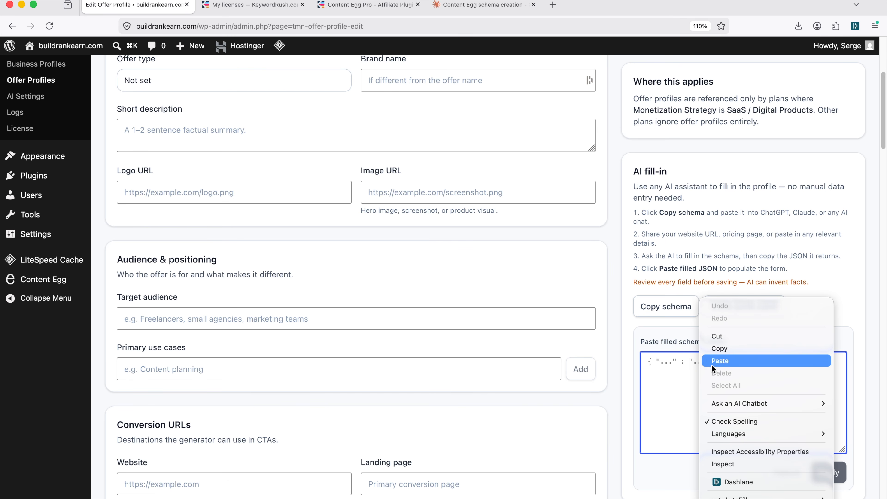
{"action": "left_click", "coordinate": [720, 361]}
{"action": "left_click", "coordinate": [822, 468]}
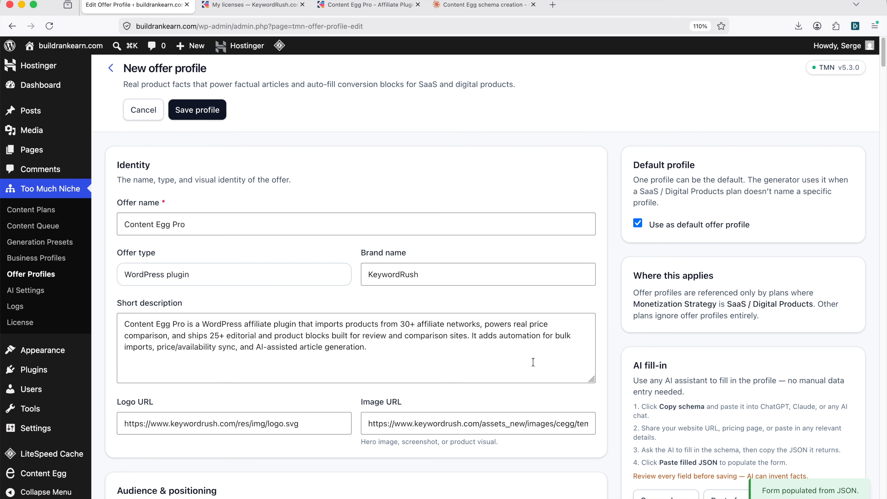
Review the populated Content Egg Pro offer profile through to the generator hints and save it
{"action": "scroll", "coordinate": [402, 317], "scroll_direction": "down", "scroll_amount": 5}
{"action": "scroll", "coordinate": [401, 318], "scroll_direction": "down", "scroll_amount": 15}
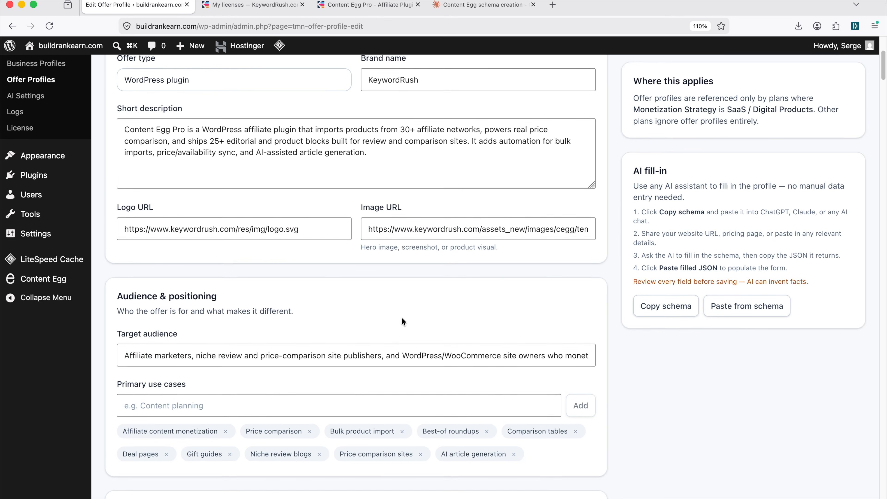
{"action": "scroll", "coordinate": [401, 315], "scroll_direction": "down", "scroll_amount": 20}
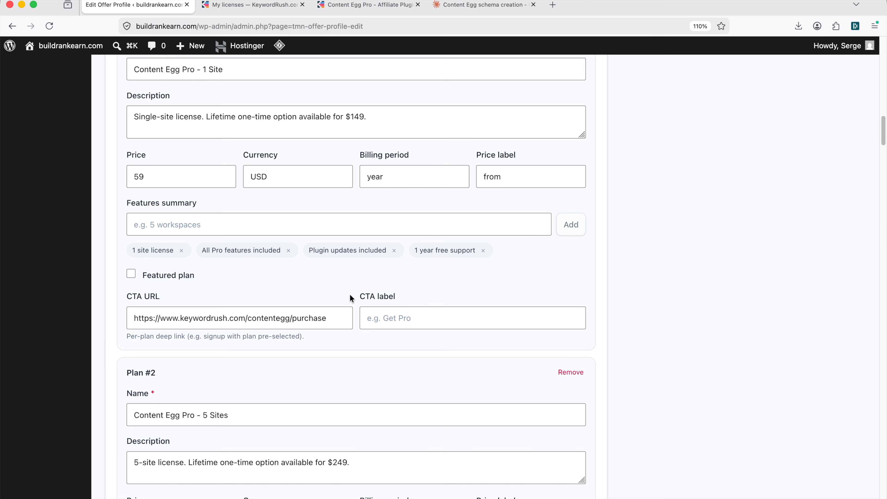
{"action": "left_click_drag", "start_coordinate": [872, 237], "coordinate": [874, 498]}
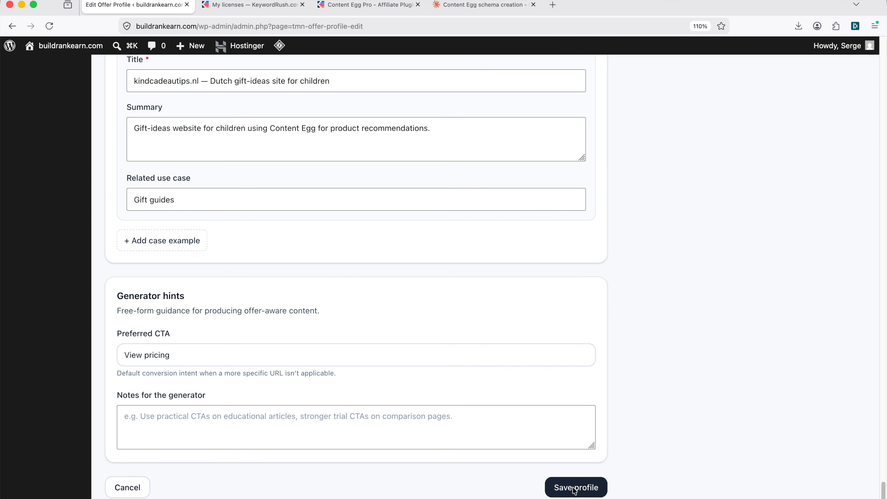
{"action": "left_click", "coordinate": [574, 485]}
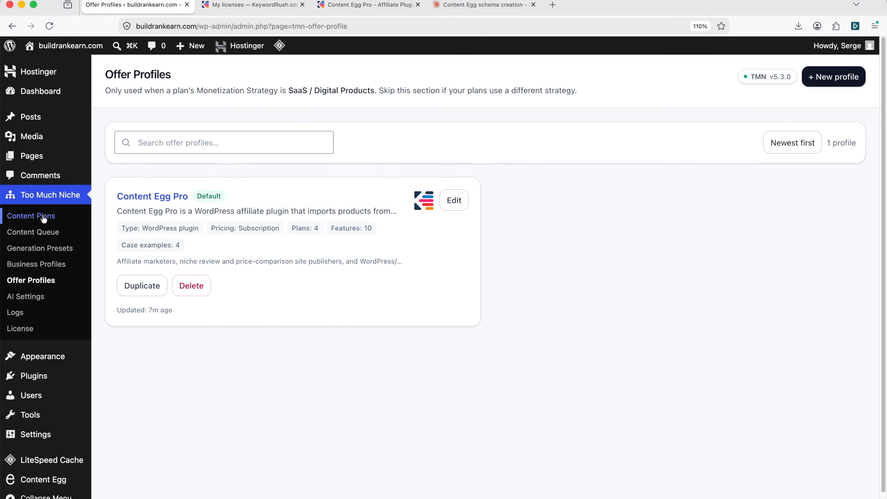
Create a new content plan in Too Much Niche and set its niche to "Affiliate marketing"
{"action": "left_click", "coordinate": [43, 217]}
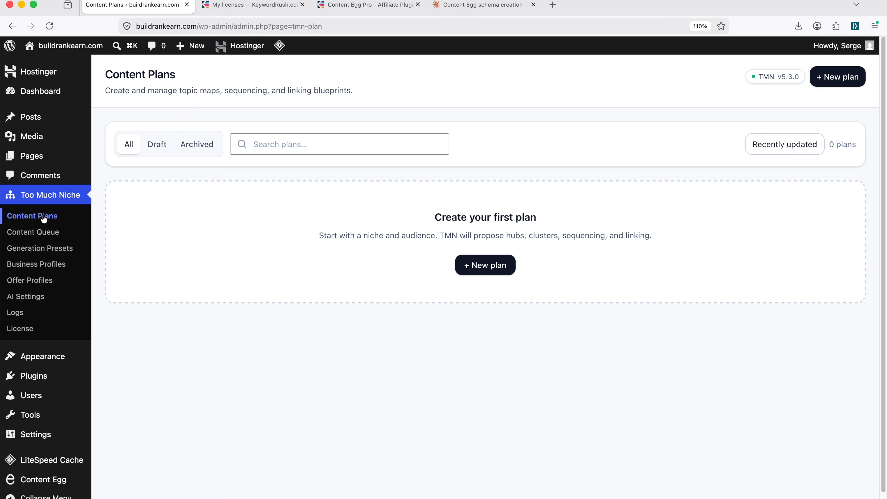
{"action": "left_click", "coordinate": [464, 265]}
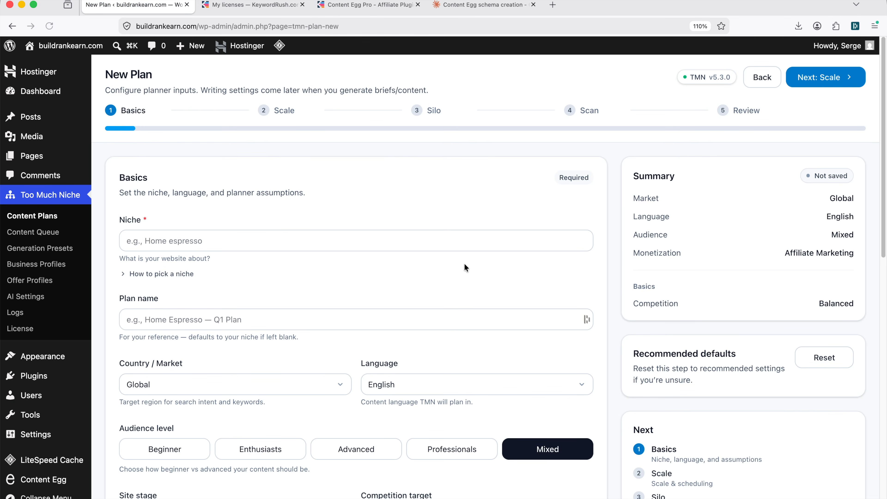
{"action": "left_click", "coordinate": [275, 240]}
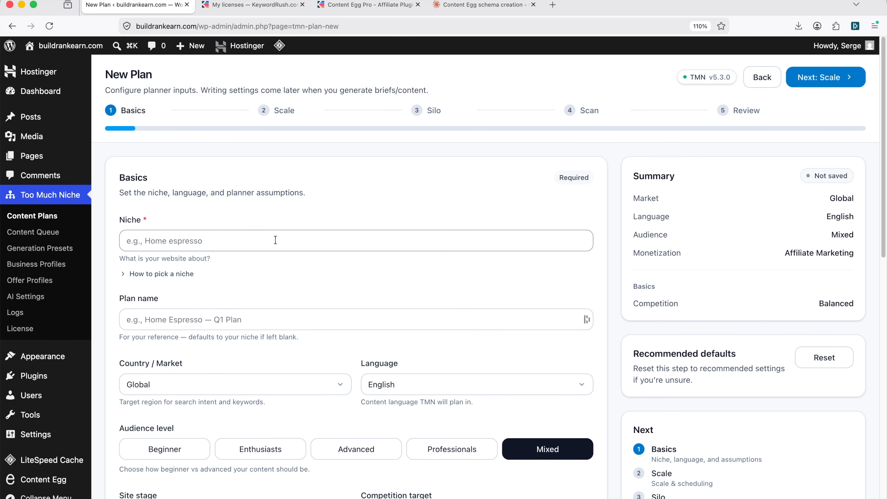
{"action": "type", "text": "Affiliate marketing"}
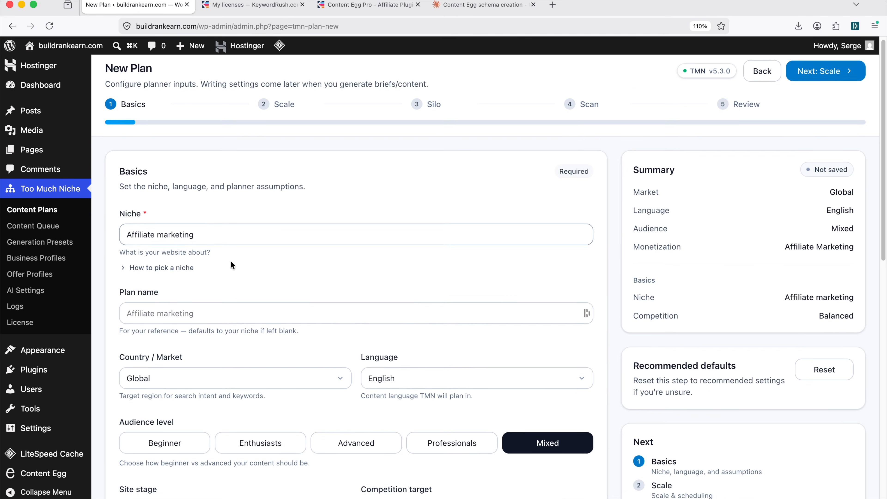
Review the plan's country/market and language choices, keeping Global and English
{"action": "scroll", "coordinate": [231, 261], "scroll_direction": "down", "scroll_amount": 5}
{"action": "left_click", "coordinate": [195, 219]}
{"action": "left_click", "coordinate": [198, 209]}
{"action": "left_click", "coordinate": [404, 216]}
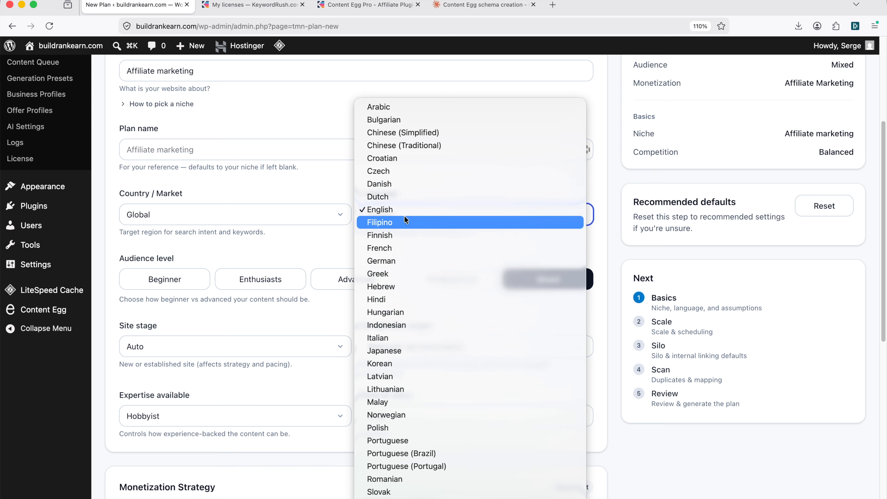
{"action": "left_click", "coordinate": [317, 250]}
Set the plan's site stage to New and keep the Balanced (recommended) competition target
{"action": "scroll", "coordinate": [180, 288], "scroll_direction": "down", "scroll_amount": 6}
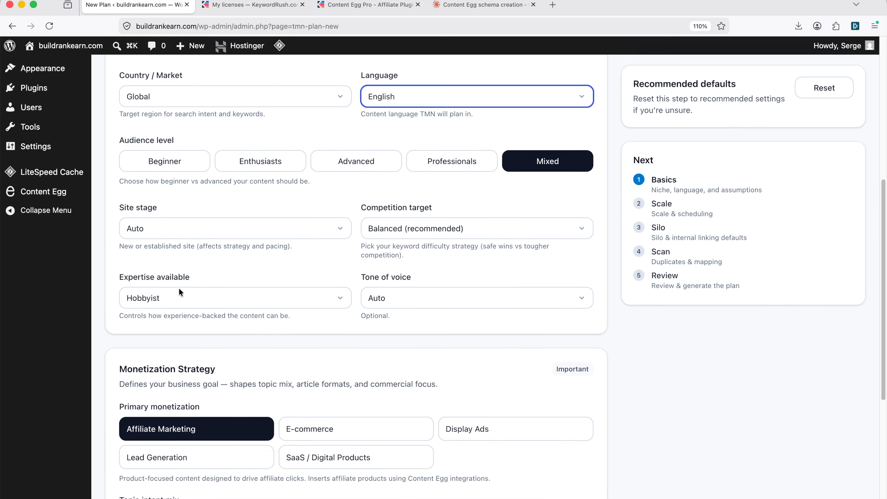
{"action": "left_click", "coordinate": [178, 160]}
{"action": "left_click", "coordinate": [192, 138]}
{"action": "left_click", "coordinate": [396, 133]}
{"action": "left_click", "coordinate": [219, 199]}
Set the available expertise to Expert and the tone of voice to Friendly
{"action": "left_click", "coordinate": [224, 197]}
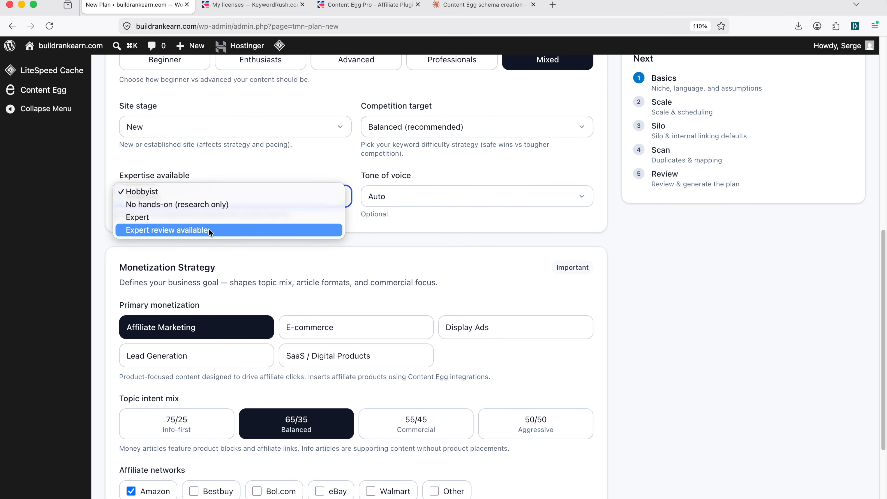
{"action": "left_click", "coordinate": [211, 218]}
{"action": "left_click", "coordinate": [389, 197]}
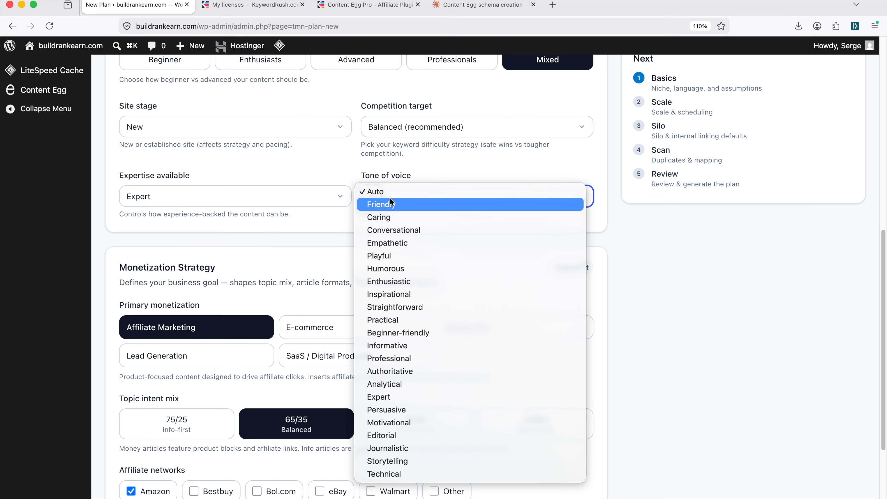
{"action": "left_click", "coordinate": [390, 204]}
Set monetization to SaaS / Digital Products with a 65/35 Balanced topic mix and the Content Egg Pro offer profile, then continue to Scale
{"action": "scroll", "coordinate": [311, 256], "scroll_direction": "down", "scroll_amount": 2}
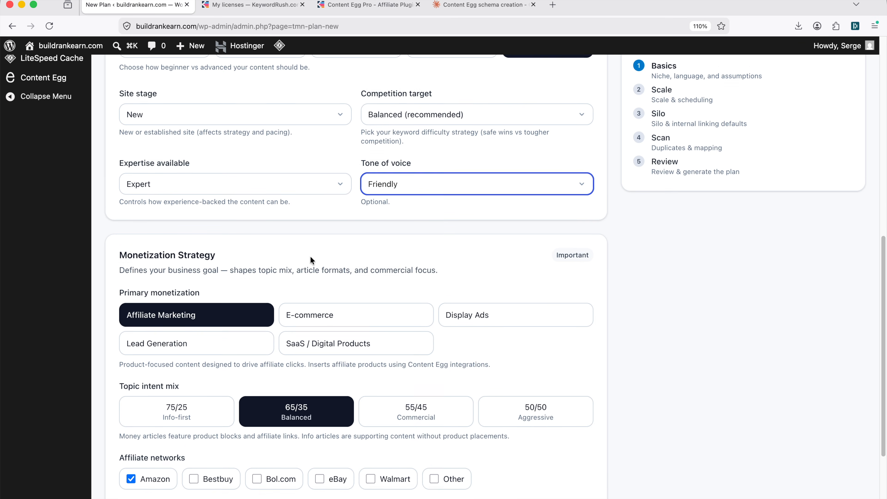
{"action": "scroll", "coordinate": [311, 259], "scroll_direction": "down", "scroll_amount": 1}
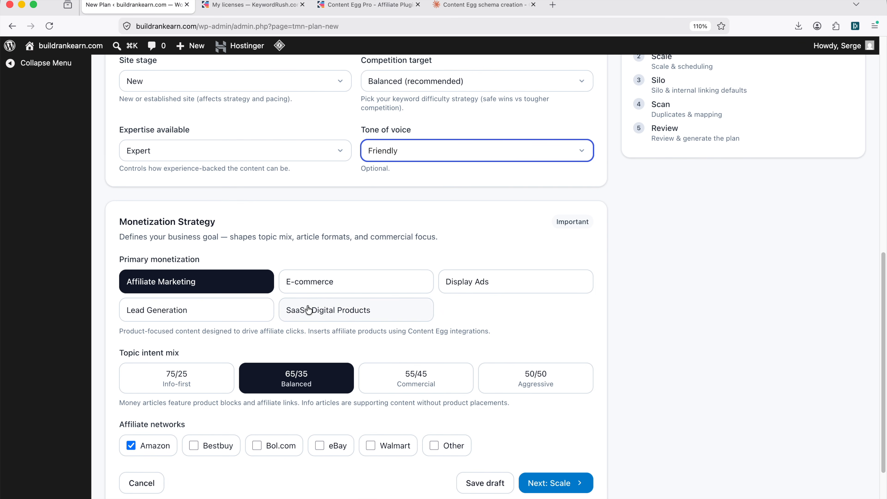
{"action": "left_click", "coordinate": [320, 315]}
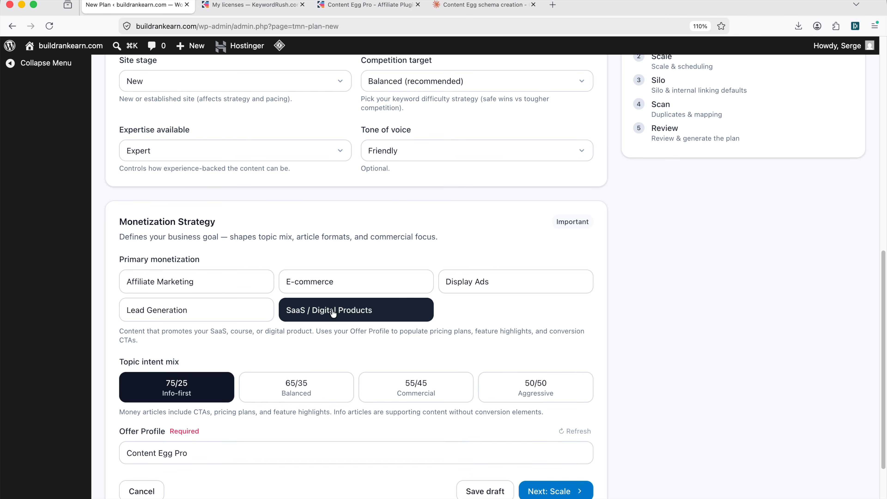
{"action": "scroll", "coordinate": [328, 313], "scroll_direction": "down", "scroll_amount": 4}
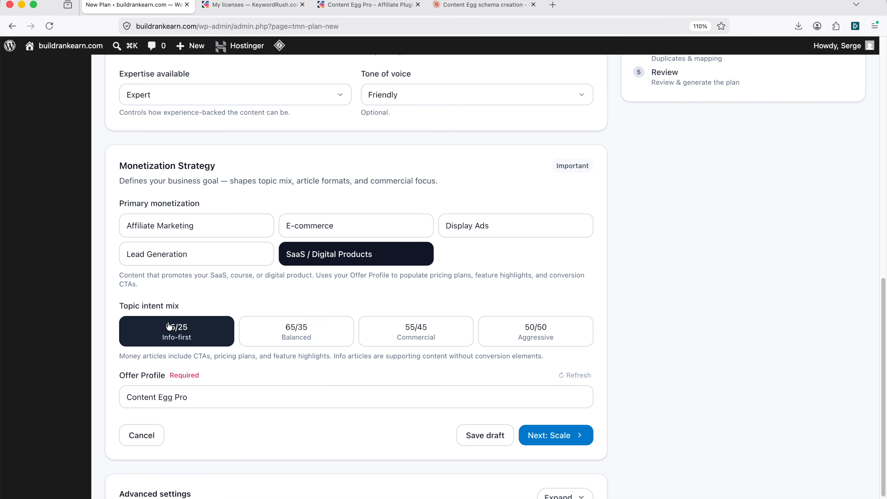
{"action": "left_click", "coordinate": [293, 337]}
{"action": "scroll", "coordinate": [303, 336], "scroll_direction": "down", "scroll_amount": 2}
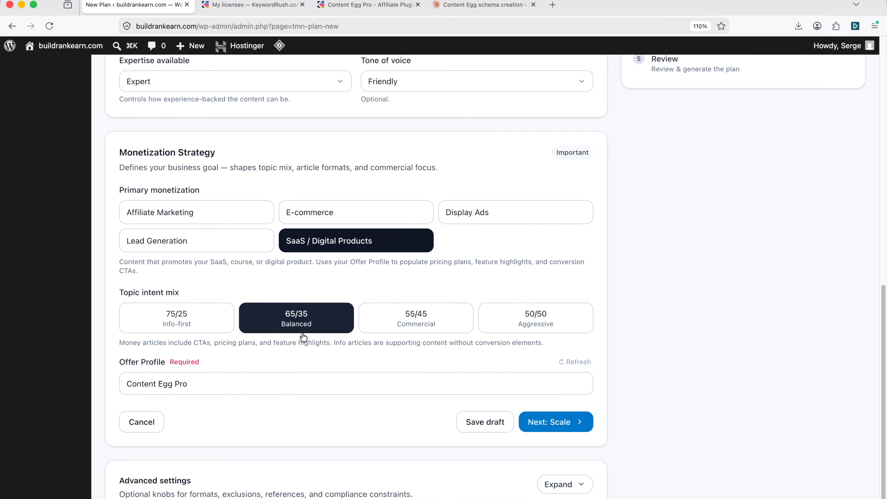
{"action": "left_click", "coordinate": [217, 364]}
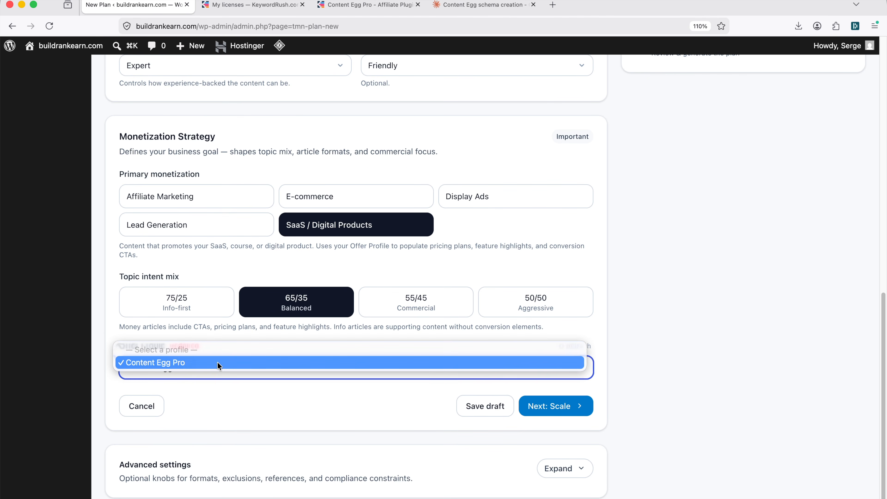
{"action": "left_click", "coordinate": [217, 364]}
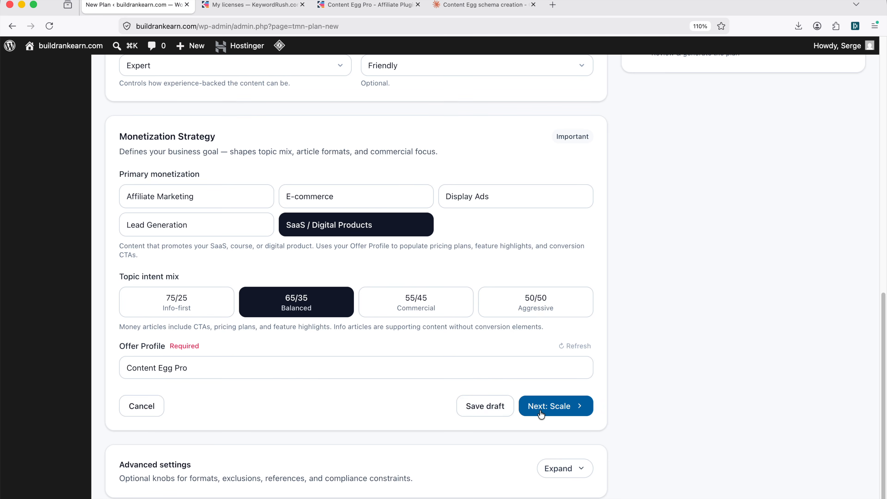
{"action": "left_click", "coordinate": [549, 406]}
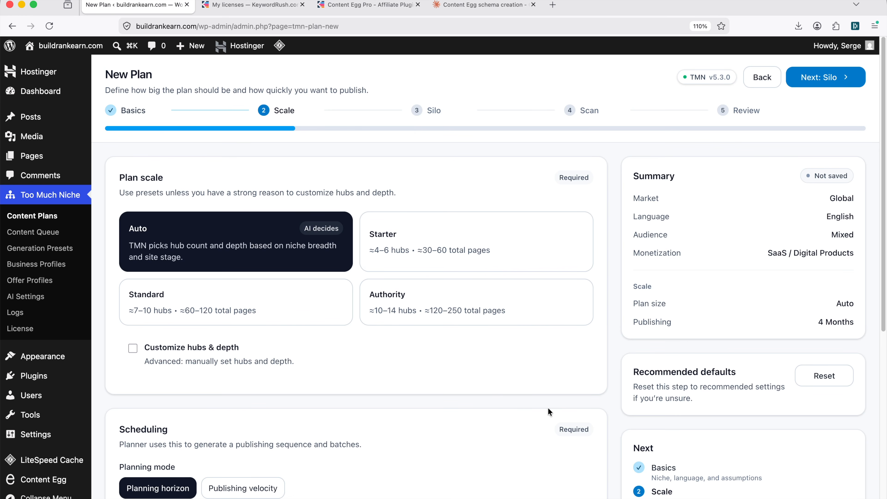
Set the plan scale to Starter and keep the planning horizon at 4 months
{"action": "left_click", "coordinate": [430, 251]}
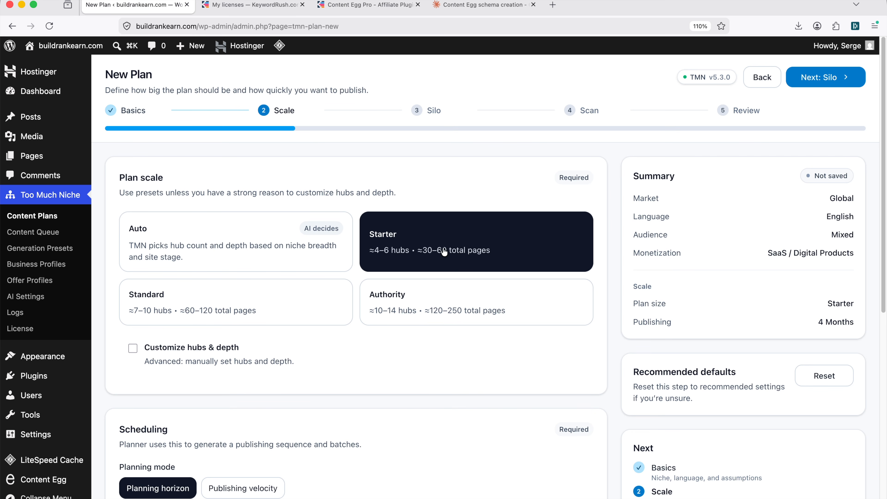
{"action": "scroll", "coordinate": [440, 250], "scroll_direction": "down", "scroll_amount": 2}
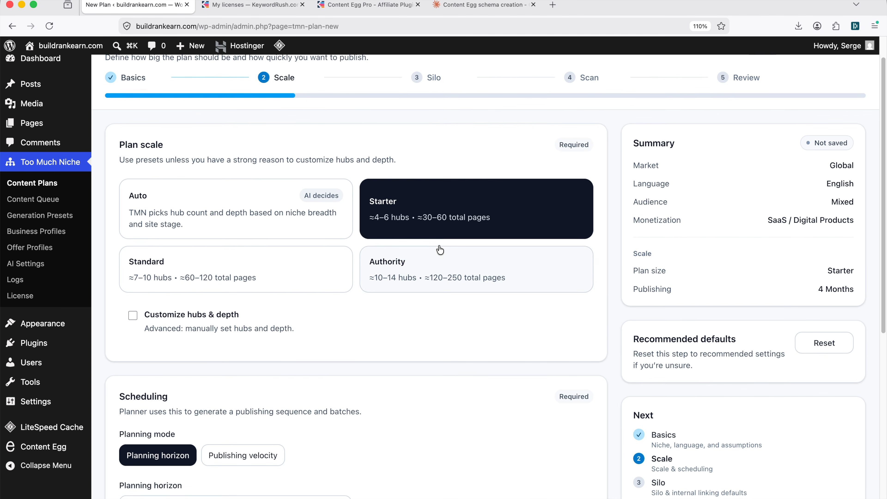
{"action": "scroll", "coordinate": [440, 249], "scroll_direction": "down", "scroll_amount": 10}
{"action": "scroll", "coordinate": [440, 249], "scroll_direction": "down", "scroll_amount": 2}
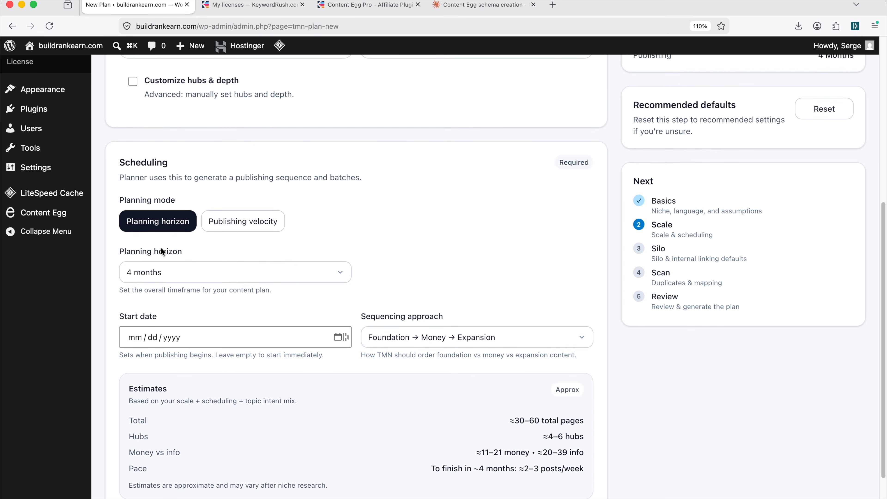
{"action": "left_click", "coordinate": [174, 266]}
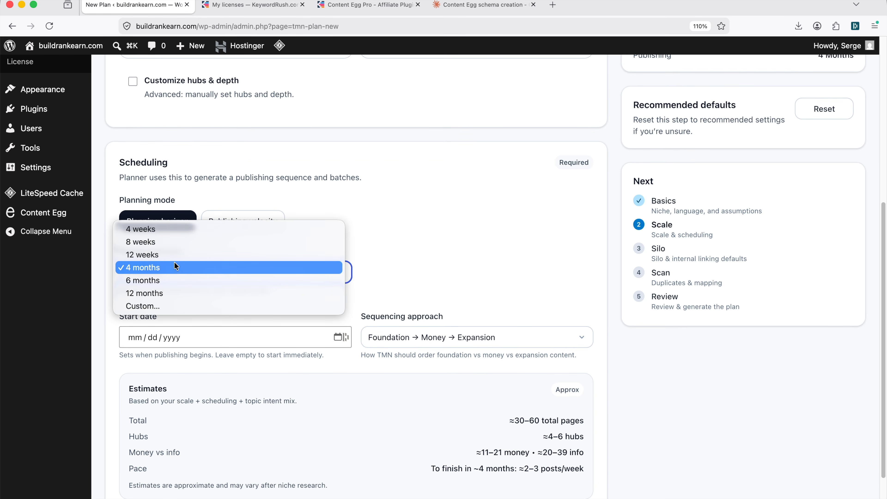
{"action": "left_click", "coordinate": [174, 268]}
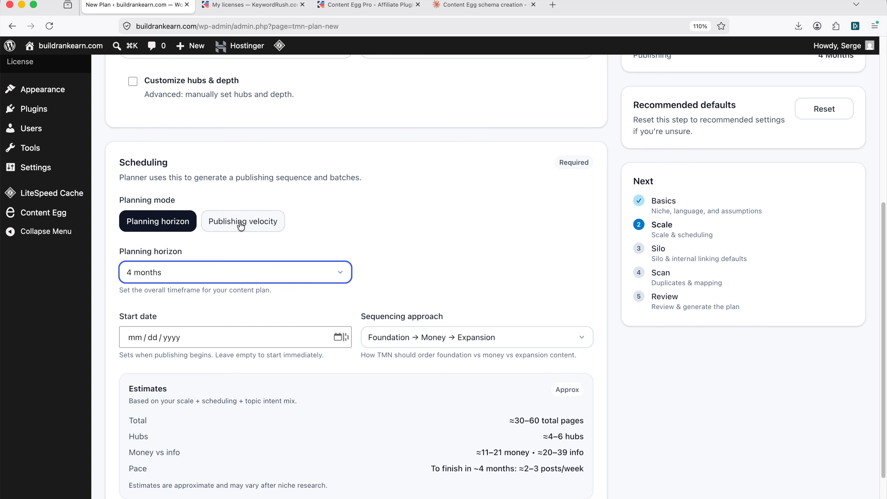
Keep the Foundation → Money → Expansion sequencing with an empty start date, and continue to Silo
{"action": "scroll", "coordinate": [389, 243], "scroll_direction": "down", "scroll_amount": 2}
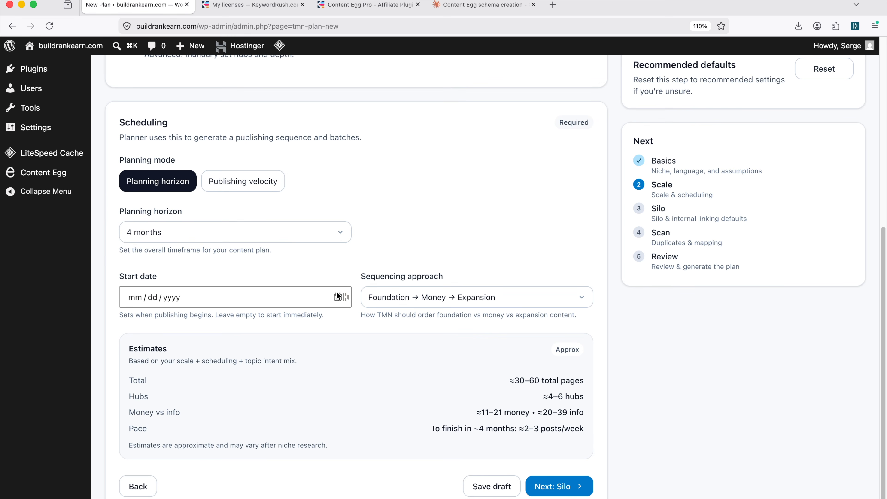
{"action": "left_click", "coordinate": [423, 294]}
{"action": "left_click", "coordinate": [433, 260]}
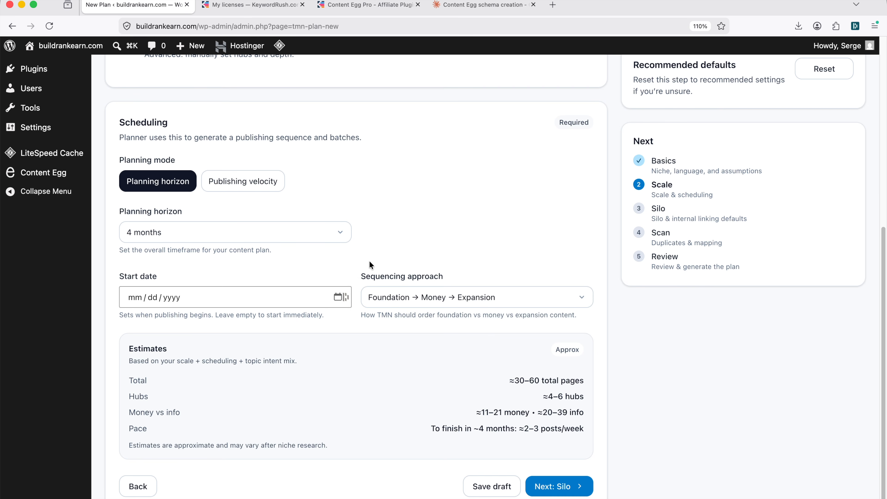
{"action": "scroll", "coordinate": [353, 287], "scroll_direction": "down", "scroll_amount": 1}
{"action": "left_click", "coordinate": [556, 473]}
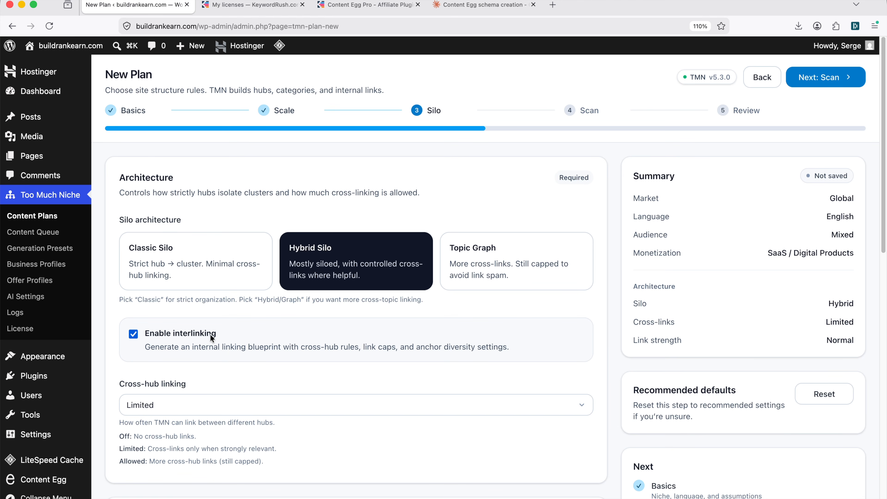
Review the Hybrid Silo architecture, interlinking and installer defaults, keep them all, and continue to Scan
{"action": "scroll", "coordinate": [212, 334], "scroll_direction": "down", "scroll_amount": 5}
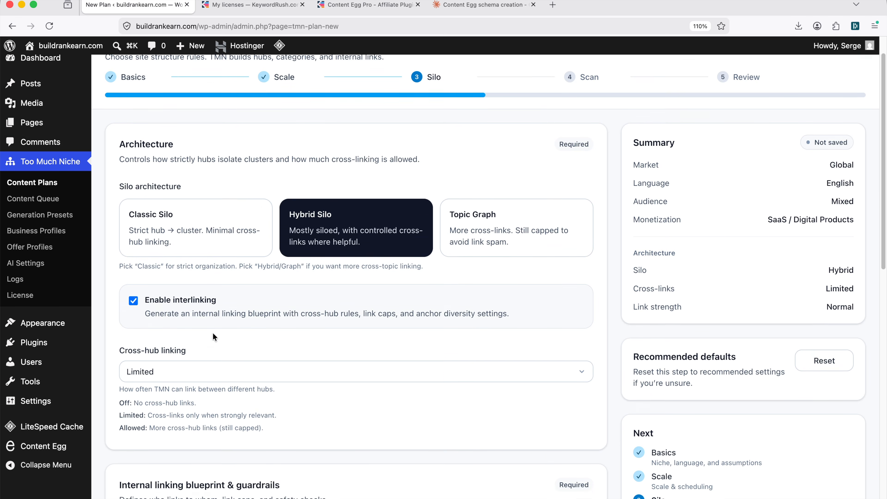
{"action": "scroll", "coordinate": [216, 330], "scroll_direction": "down", "scroll_amount": 5}
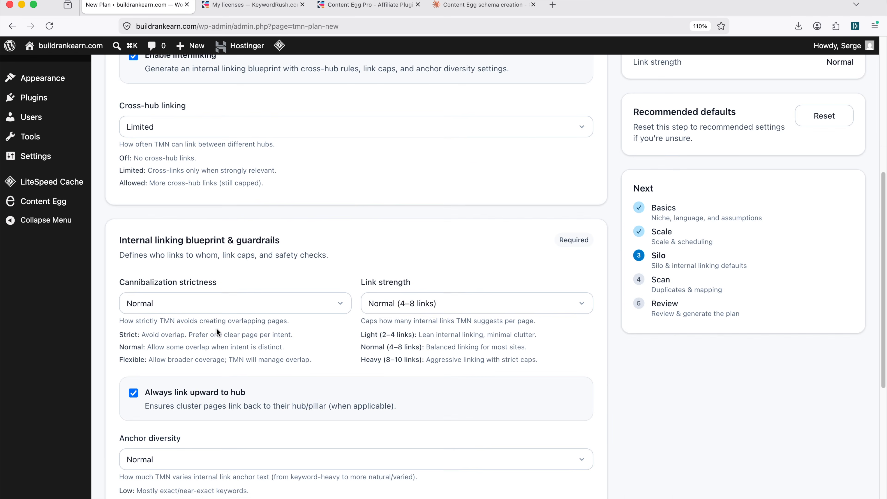
{"action": "scroll", "coordinate": [216, 330], "scroll_direction": "down", "scroll_amount": 3}
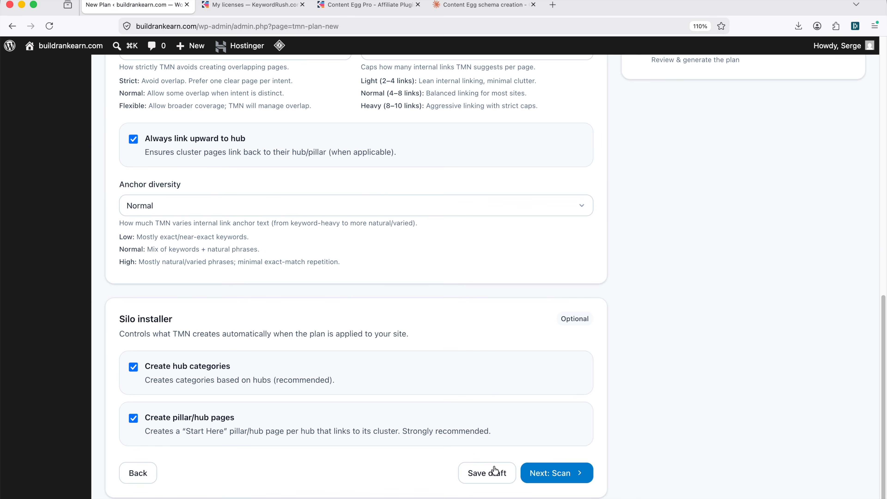
{"action": "left_click", "coordinate": [550, 475]}
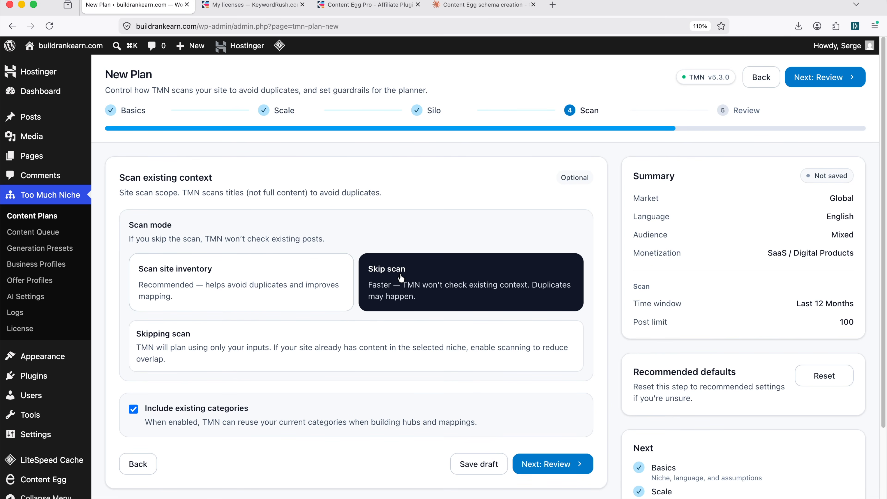
Set the scan mode to Skip scan, keep existing categories included, and continue to Review
{"action": "left_click", "coordinate": [288, 202]}
{"action": "scroll", "coordinate": [290, 257], "scroll_direction": "down", "scroll_amount": 3}
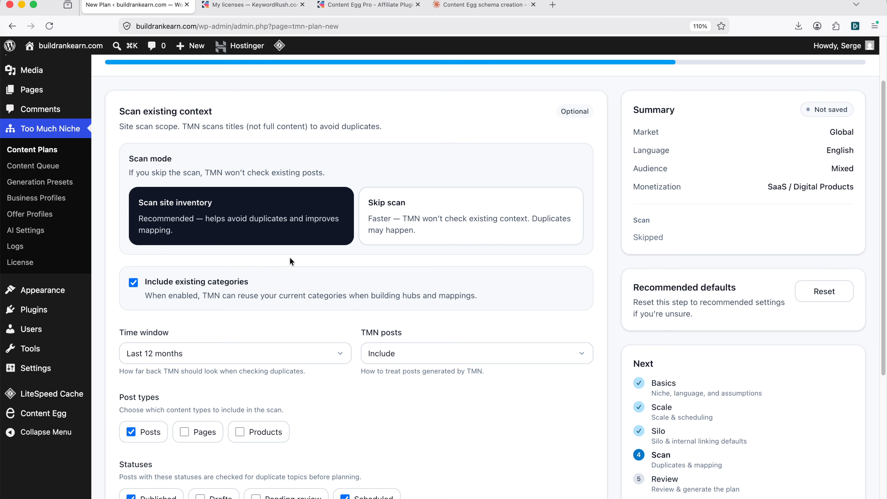
{"action": "left_click", "coordinate": [441, 204]}
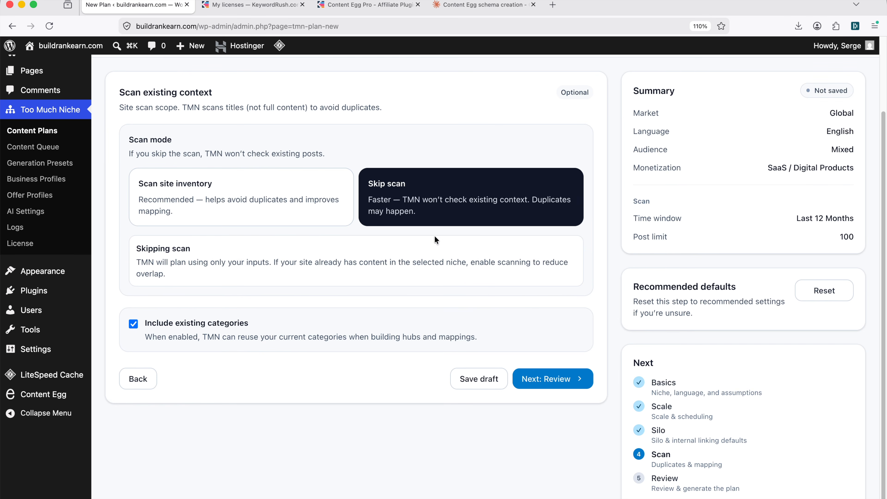
{"action": "left_click", "coordinate": [555, 379]}
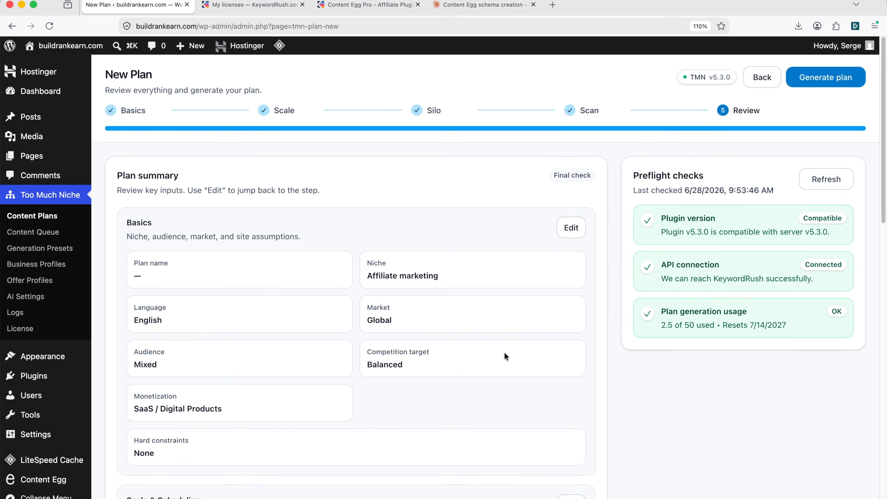
Check the plan summary, then generate the Affiliate marketing content plan and follow its generation stages
{"action": "scroll", "coordinate": [420, 325], "scroll_direction": "down", "scroll_amount": 10}
{"action": "scroll", "coordinate": [420, 324], "scroll_direction": "down", "scroll_amount": 10}
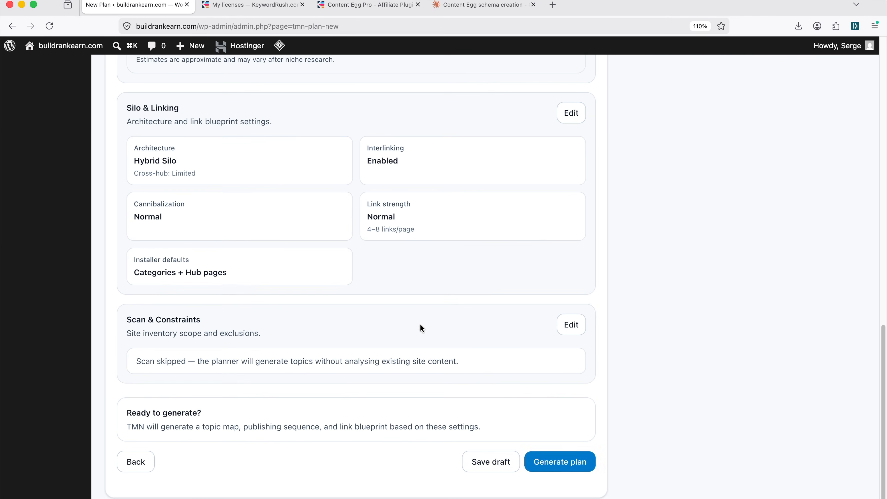
{"action": "left_click", "coordinate": [569, 461]}
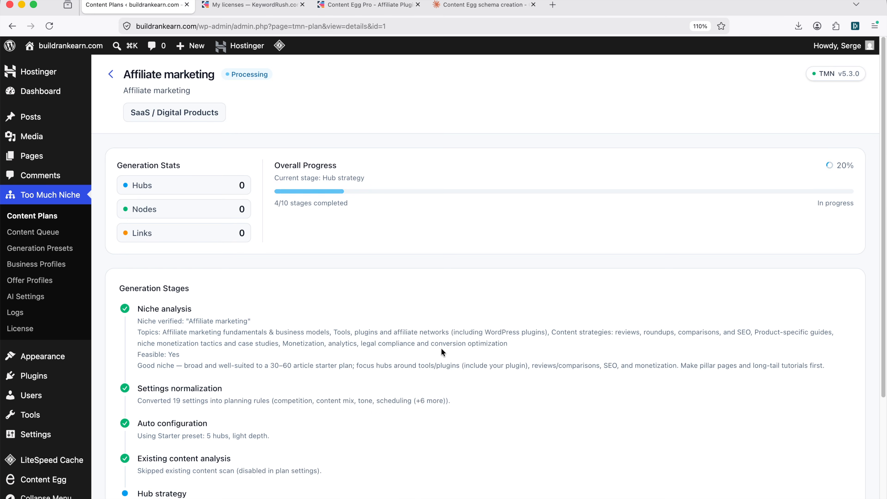
{"action": "scroll", "coordinate": [441, 348], "scroll_direction": "down", "scroll_amount": 2}
{"action": "scroll", "coordinate": [442, 348], "scroll_direction": "down", "scroll_amount": 3}
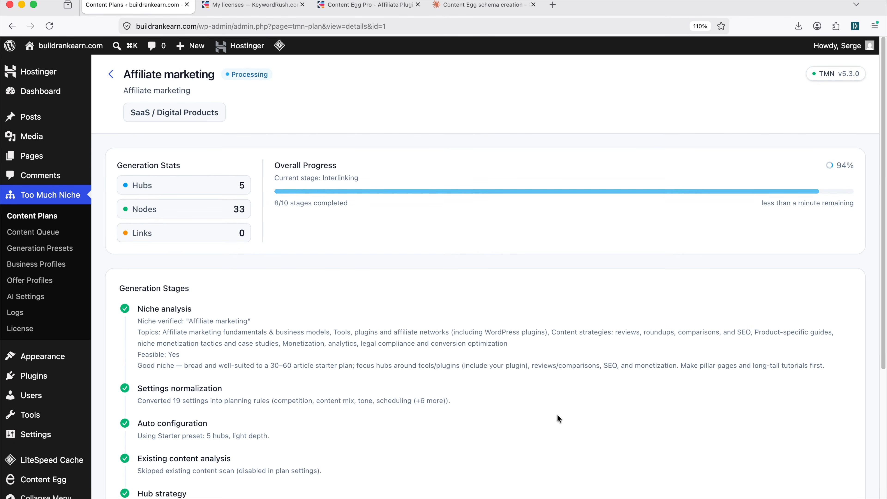
{"action": "scroll", "coordinate": [557, 415], "scroll_direction": "down", "scroll_amount": 5}
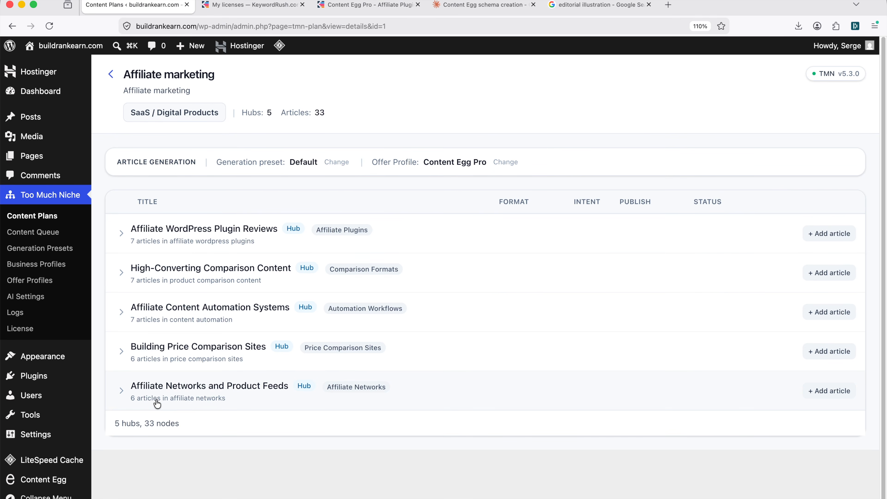
Expand the Affiliate WordPress Plugin Reviews hub and examine the pillar and intent labels of its articles
{"action": "left_click", "coordinate": [121, 233]}
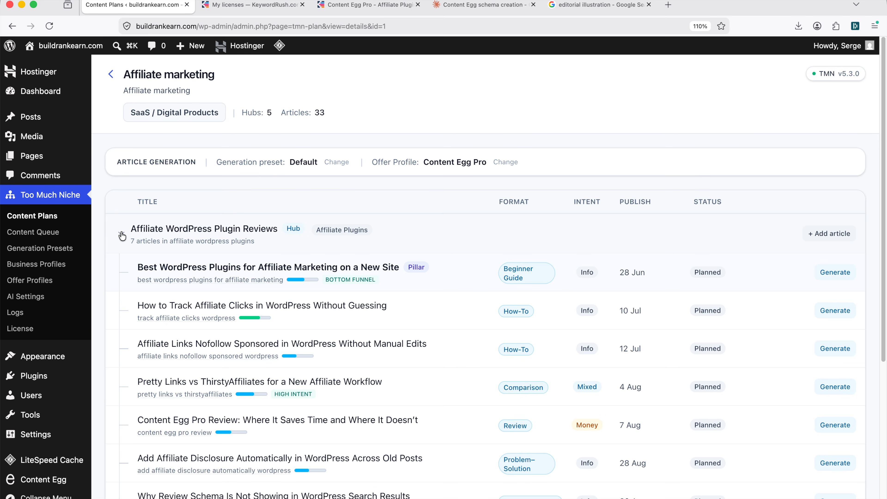
{"action": "scroll", "coordinate": [122, 235], "scroll_direction": "down", "scroll_amount": 3}
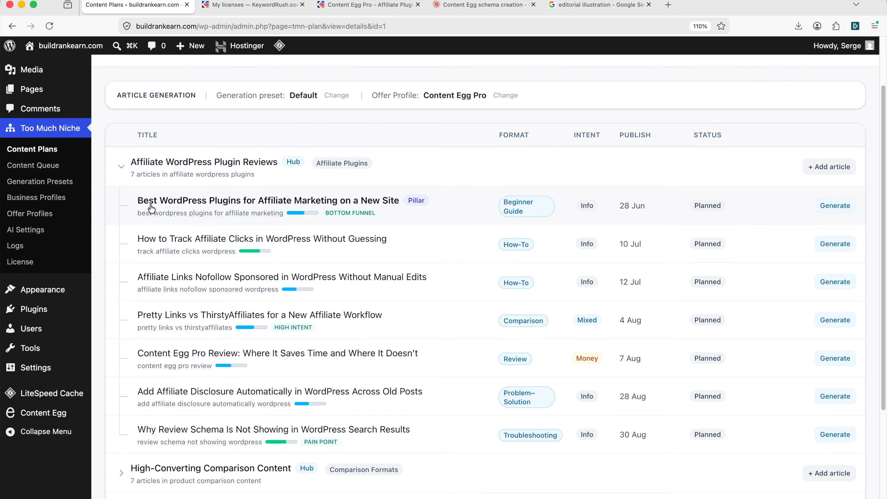
{"action": "mouse_move", "coordinate": [420, 206]}
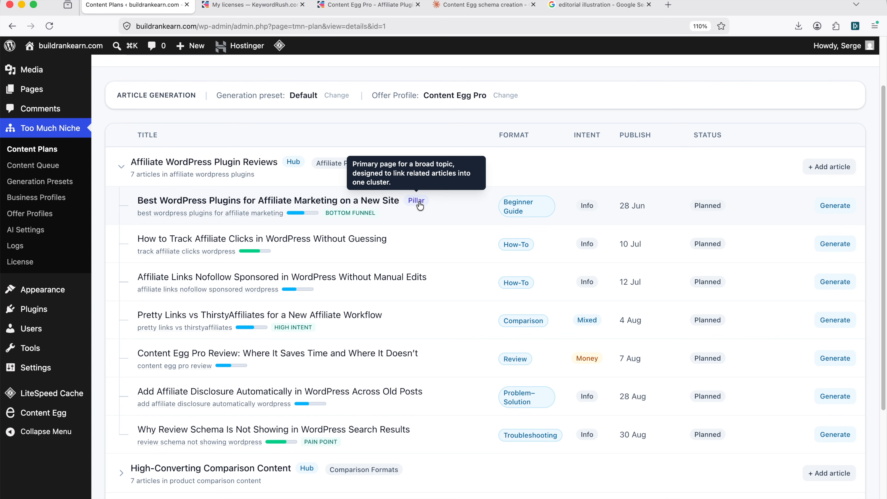
{"action": "mouse_move", "coordinate": [587, 246]}
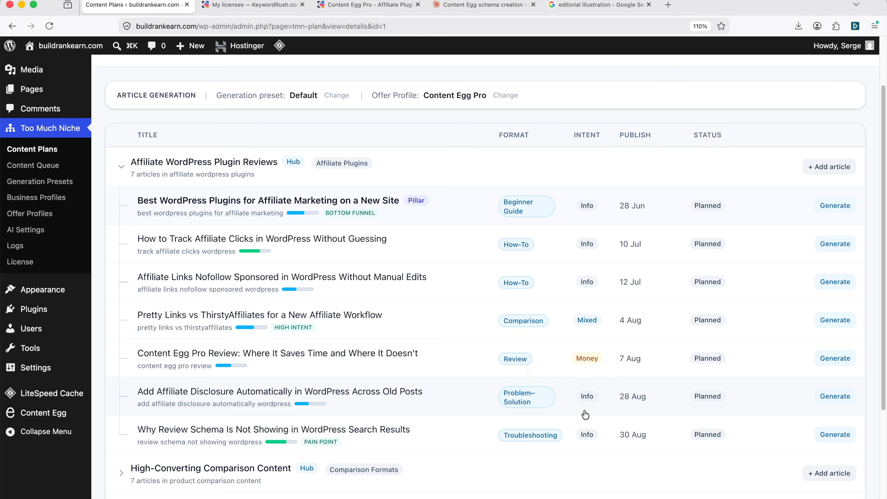
{"action": "mouse_move", "coordinate": [590, 363]}
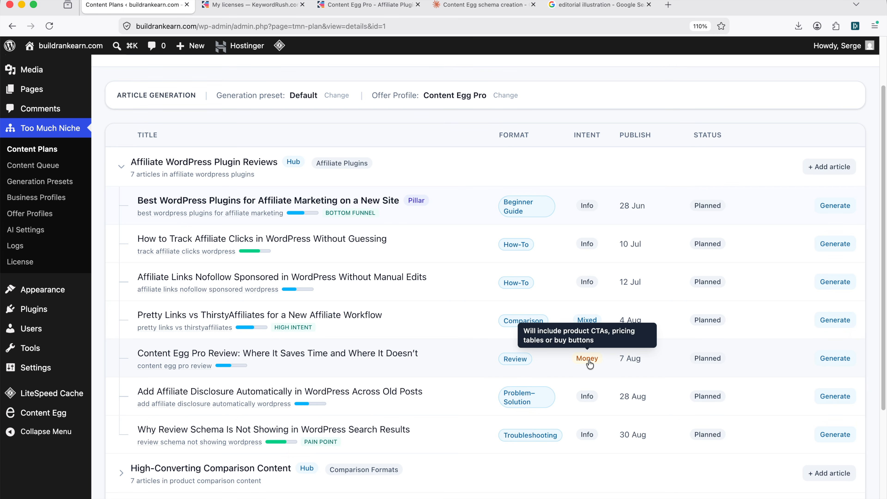
{"action": "mouse_move", "coordinate": [590, 325]}
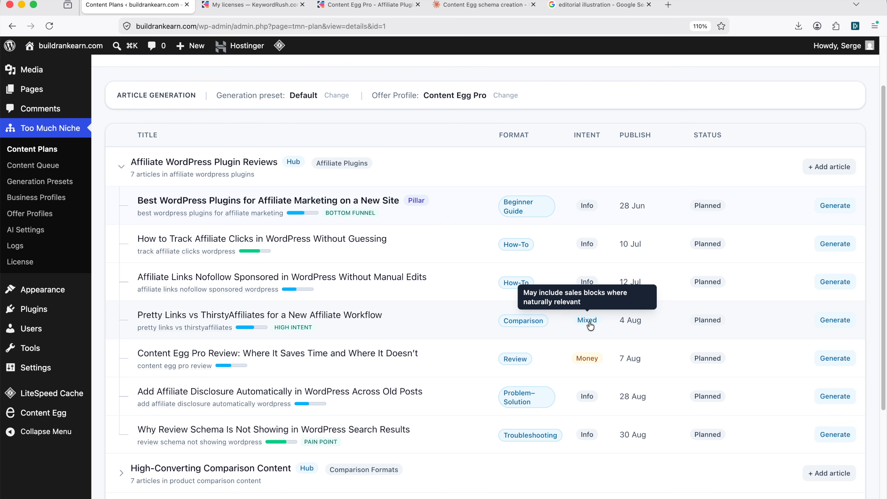
Examine the node details and interlinking of the Pretty Links vs ThirstyAffiliates article, then close its details
{"action": "left_click", "coordinate": [477, 318]}
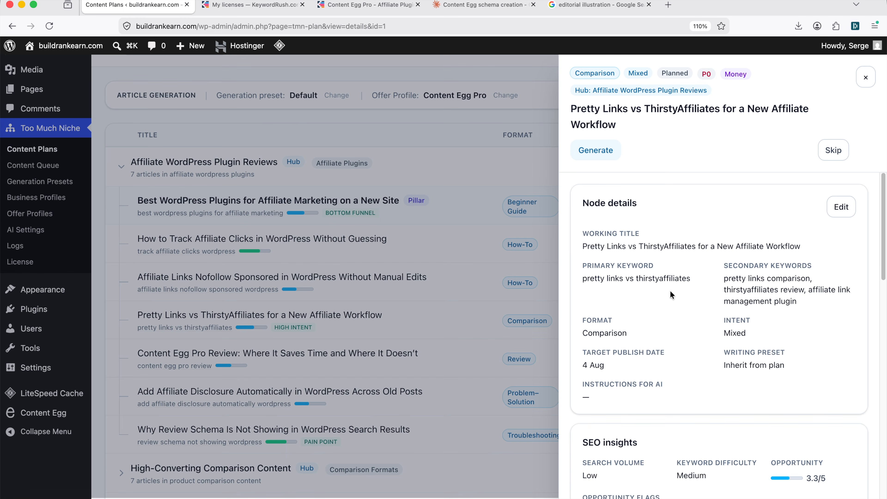
{"action": "scroll", "coordinate": [670, 291], "scroll_direction": "down", "scroll_amount": 5}
{"action": "scroll", "coordinate": [670, 290], "scroll_direction": "down", "scroll_amount": 7}
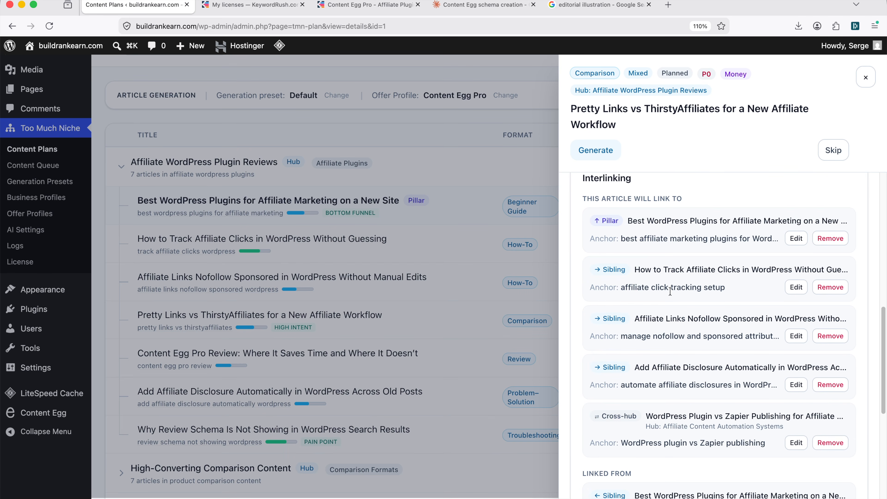
{"action": "left_click", "coordinate": [796, 284]}
{"action": "left_click", "coordinate": [794, 283]}
{"action": "scroll", "coordinate": [753, 309], "scroll_direction": "down", "scroll_amount": 5}
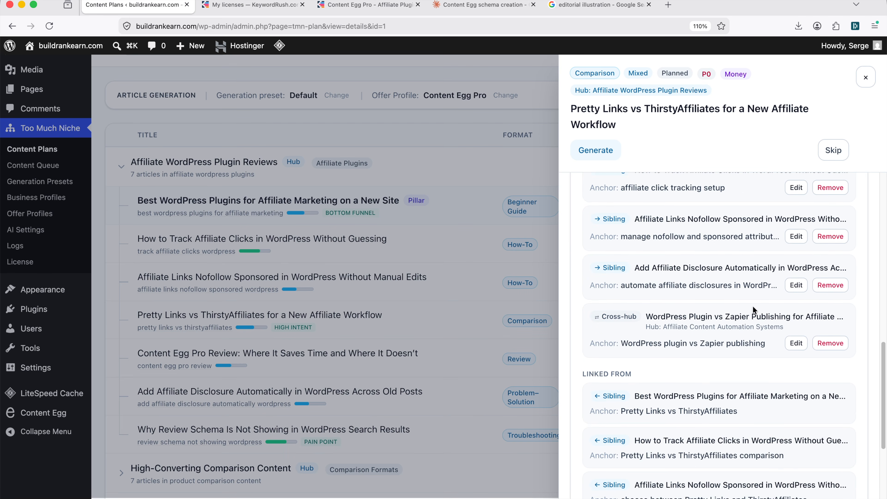
{"action": "scroll", "coordinate": [753, 309], "scroll_direction": "down", "scroll_amount": 3}
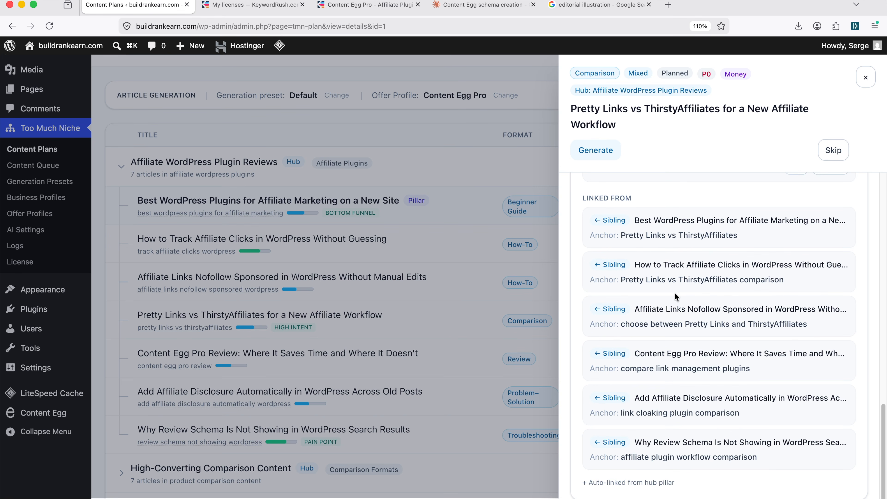
{"action": "left_click", "coordinate": [865, 78]}
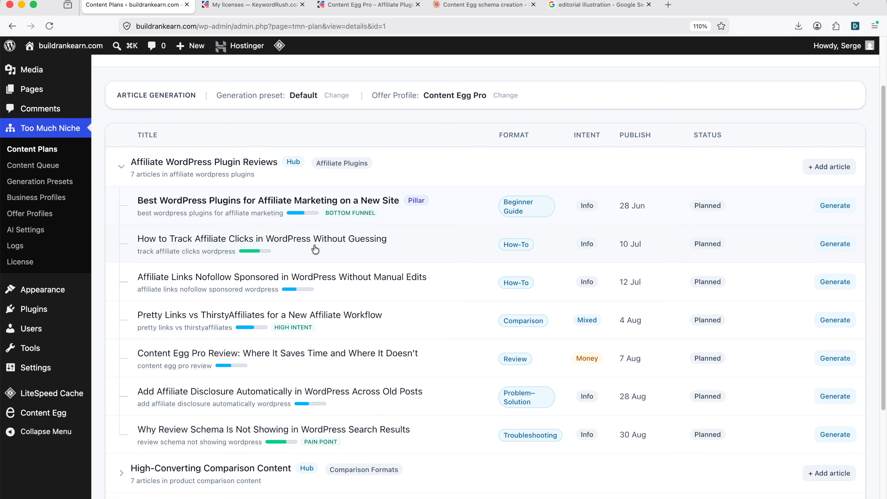
Open the Default generation preset for editing and look over its preset details
{"action": "left_click", "coordinate": [48, 184]}
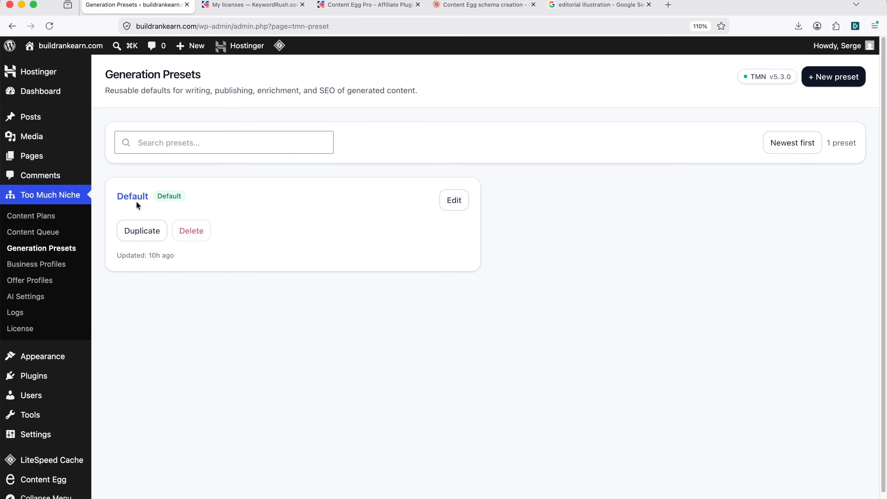
{"action": "left_click", "coordinate": [136, 198]}
{"action": "scroll", "coordinate": [240, 215], "scroll_direction": "down", "scroll_amount": 10}
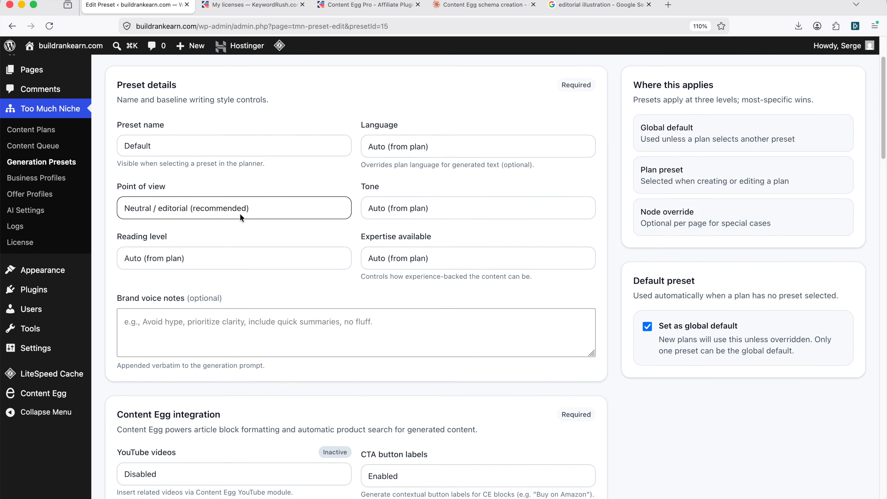
Set the preset's featured image to AI-generated image and its image style to Editorial illustration
{"action": "scroll", "coordinate": [240, 216], "scroll_direction": "down", "scroll_amount": 4}
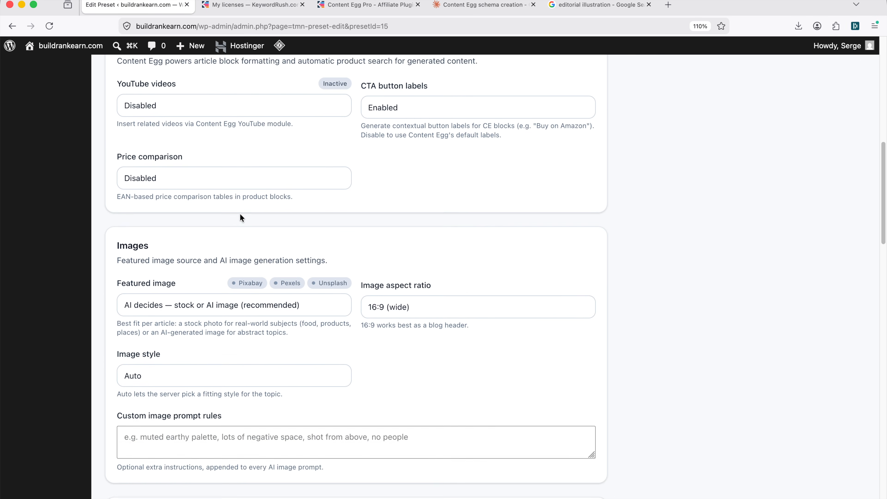
{"action": "scroll", "coordinate": [240, 213], "scroll_direction": "down", "scroll_amount": 1}
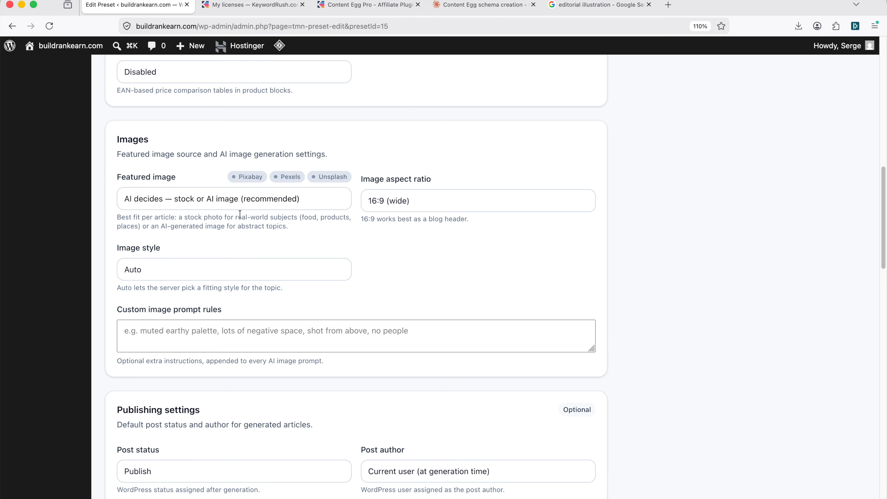
{"action": "left_click", "coordinate": [243, 186]}
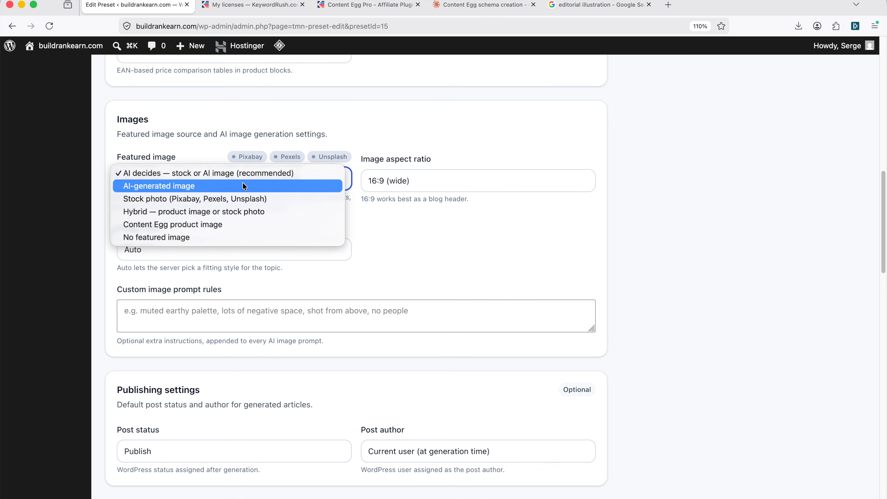
{"action": "left_click", "coordinate": [205, 188]}
{"action": "left_click", "coordinate": [155, 249]}
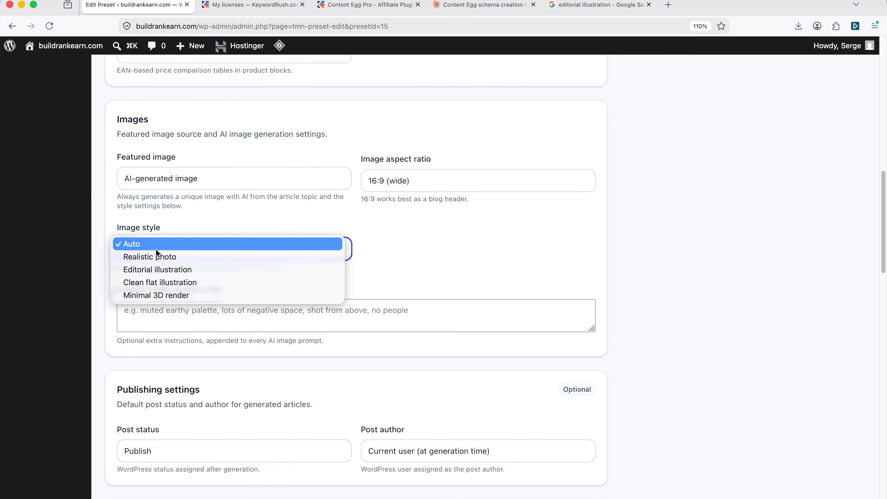
{"action": "left_click", "coordinate": [189, 270]}
Adjust further options below the length and structure defaults of the Default preset, and save it
{"action": "scroll", "coordinate": [294, 289], "scroll_direction": "down", "scroll_amount": 5}
{"action": "scroll", "coordinate": [279, 273], "scroll_direction": "down", "scroll_amount": 19}
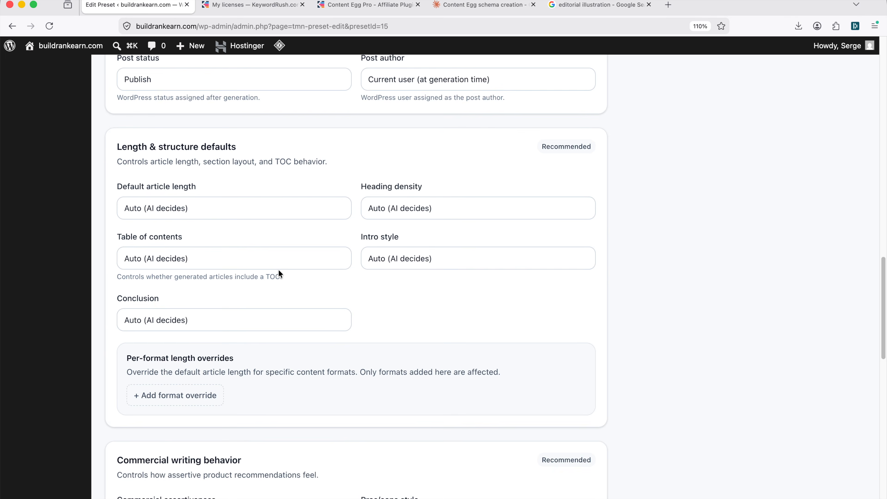
{"action": "left_click", "coordinate": [156, 316]}
{"action": "left_click", "coordinate": [140, 301]}
{"action": "left_click", "coordinate": [384, 315]}
{"action": "left_click", "coordinate": [384, 327]}
{"action": "scroll", "coordinate": [190, 365], "scroll_direction": "down", "scroll_amount": 2}
{"action": "left_click", "coordinate": [576, 487]}
Open the Affiliate marketing content plan and expand its Affiliate WordPress Plugin Reviews hub
{"action": "left_click", "coordinate": [42, 216]}
{"action": "left_click", "coordinate": [147, 199]}
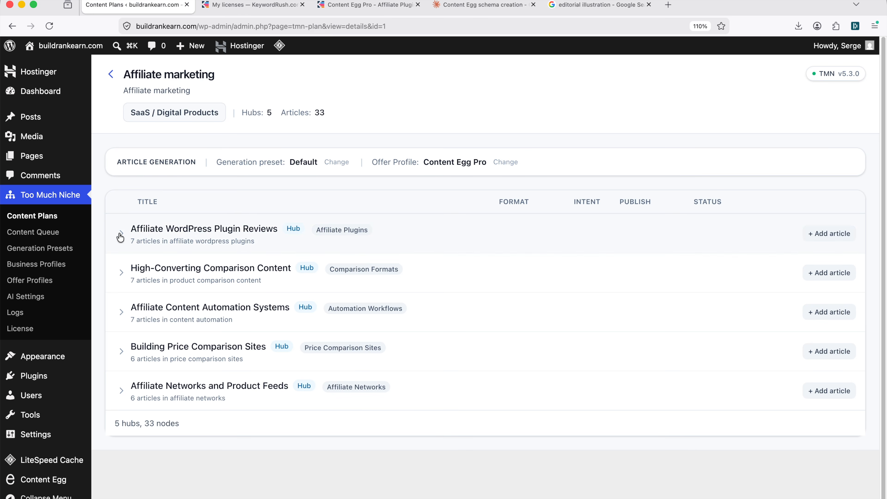
{"action": "left_click", "coordinate": [120, 234]}
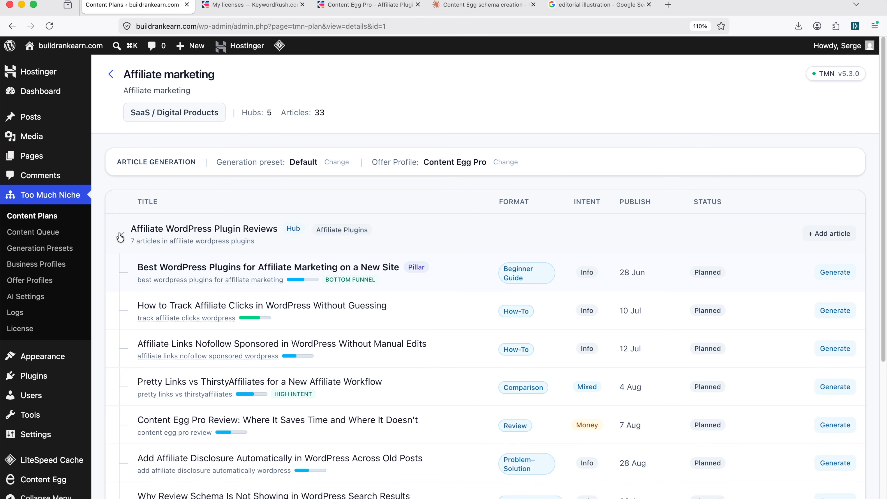
{"action": "scroll", "coordinate": [121, 237], "scroll_direction": "down", "scroll_amount": 3}
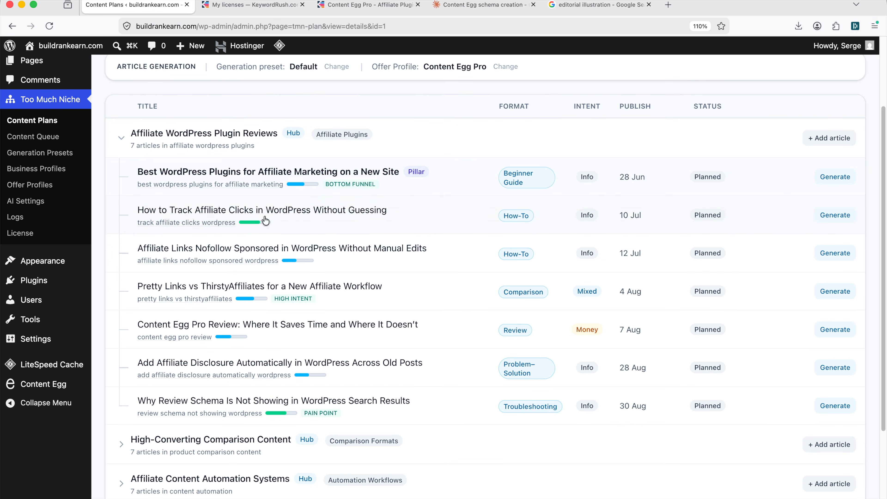
Generate all seven articles in the Affiliate WordPress Plugin Reviews hub, from the pillar guide to the review schema troubleshooting article
{"action": "left_click", "coordinate": [841, 178]}
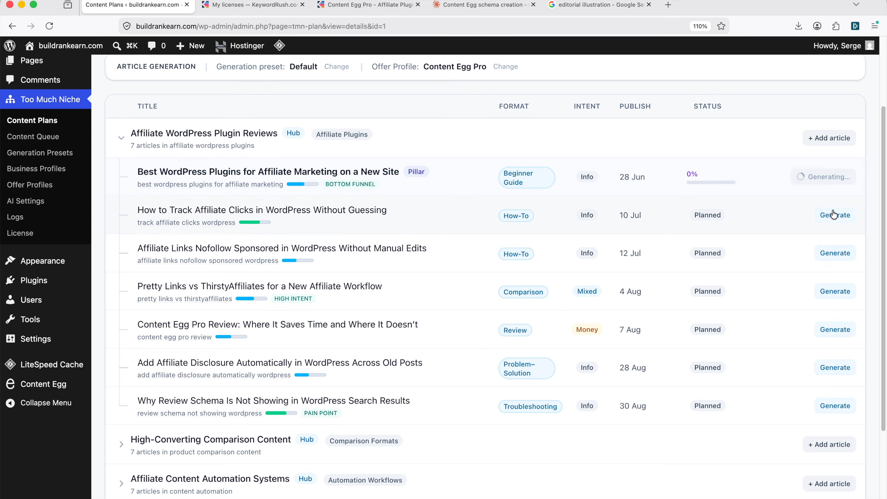
{"action": "left_click", "coordinate": [834, 216]}
{"action": "left_click", "coordinate": [830, 253]}
{"action": "left_click", "coordinate": [831, 290]}
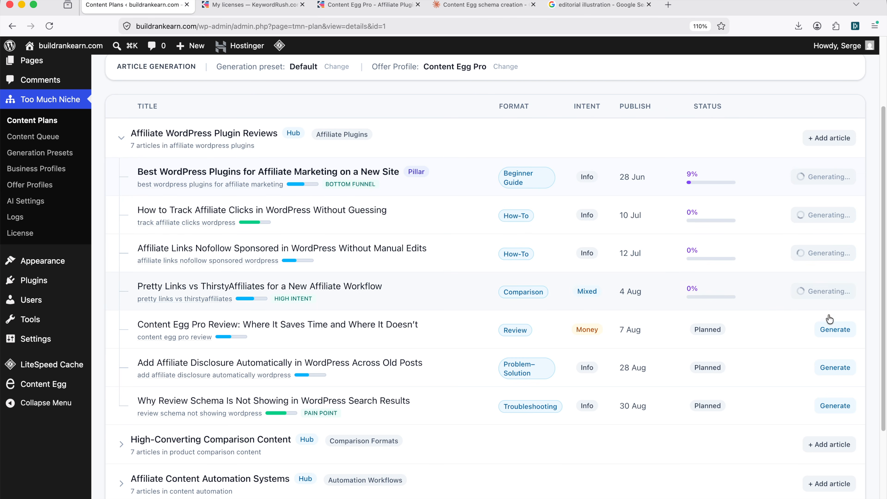
{"action": "left_click", "coordinate": [830, 329]}
{"action": "left_click", "coordinate": [832, 367]}
{"action": "left_click", "coordinate": [834, 406]}
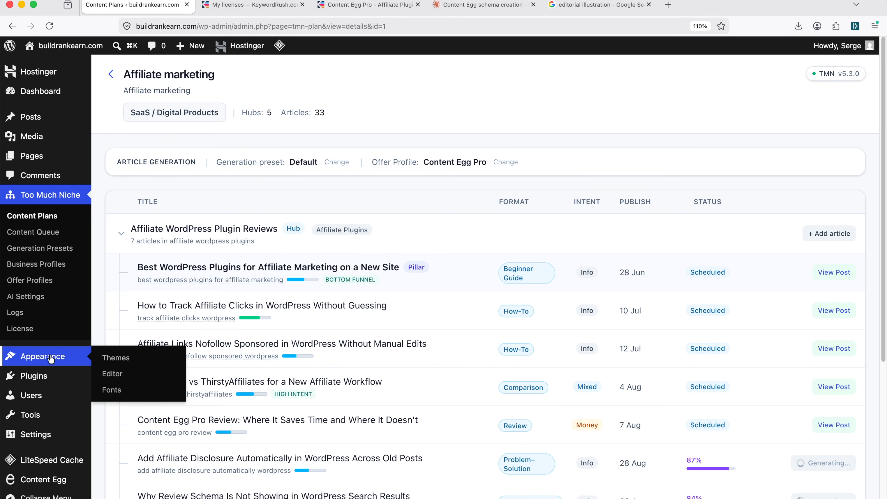
Search the WordPress theme directory for "blog", and install and activate the BlogSpare theme
{"action": "left_click", "coordinate": [43, 355]}
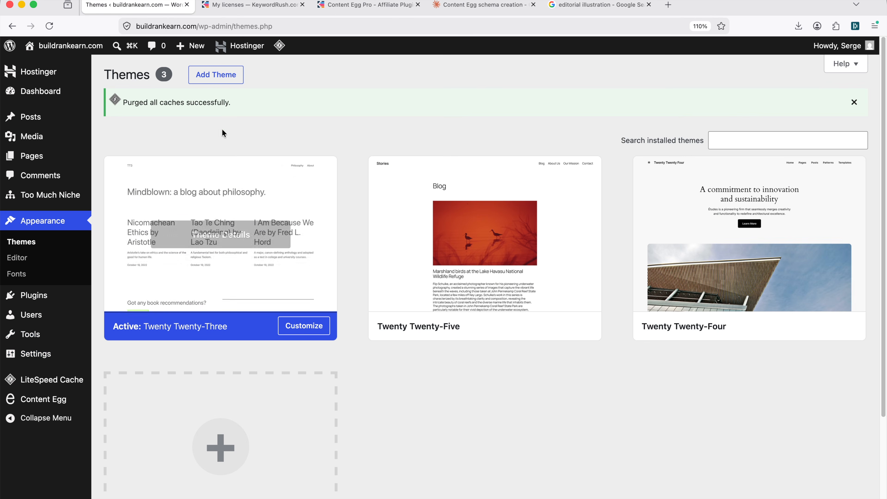
{"action": "left_click", "coordinate": [220, 78]}
{"action": "left_click", "coordinate": [716, 110]}
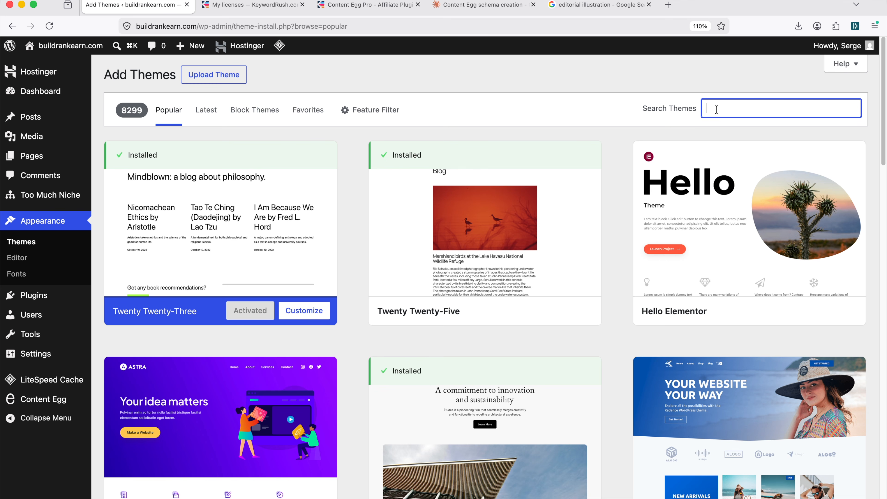
{"action": "type", "text": "blog"}
{"action": "scroll", "coordinate": [295, 313], "scroll_direction": "down", "scroll_amount": 20}
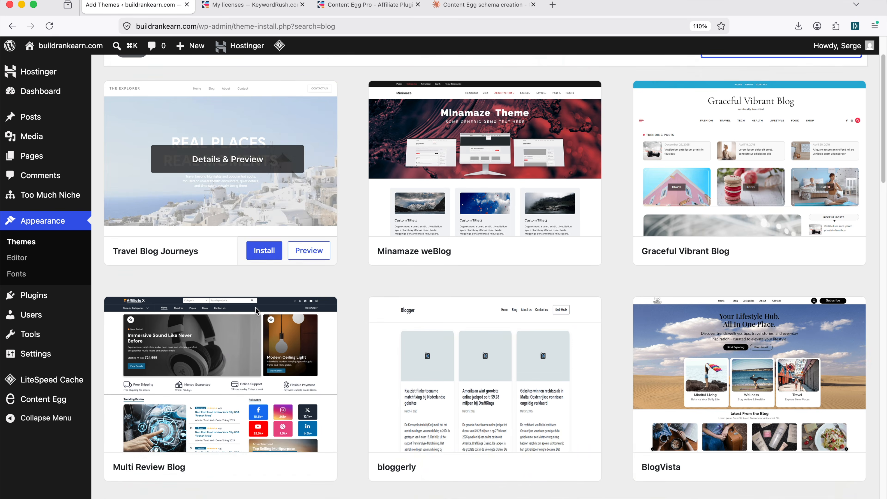
{"action": "scroll", "coordinate": [295, 313], "scroll_direction": "down", "scroll_amount": 10}
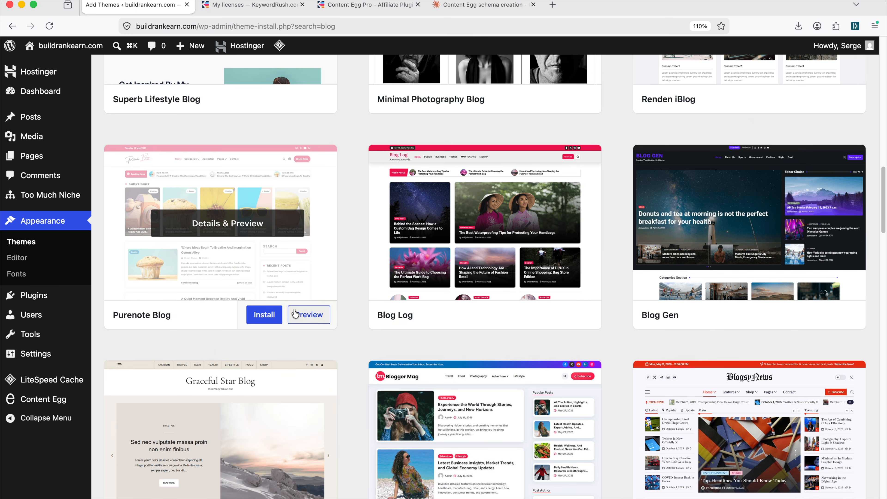
{"action": "left_click", "coordinate": [764, 382]}
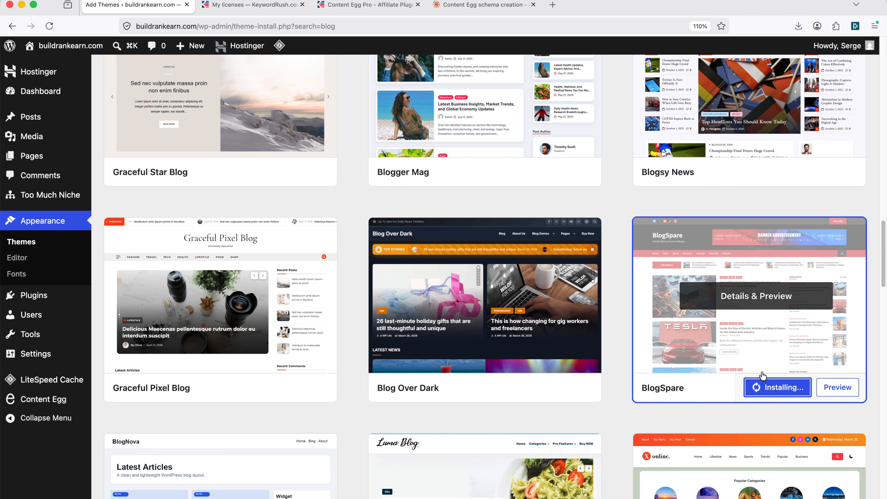
{"action": "left_click", "coordinate": [770, 386]}
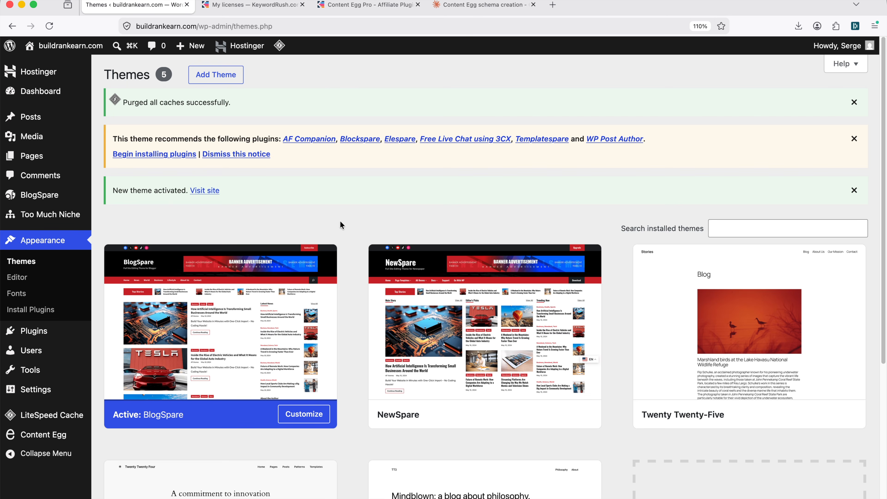
Open the Content Queue, dismiss the theme's plugin recommendation notice, and filter the articles to Generated
{"action": "mouse_move", "coordinate": [46, 214]}
{"action": "left_click", "coordinate": [138, 232]}
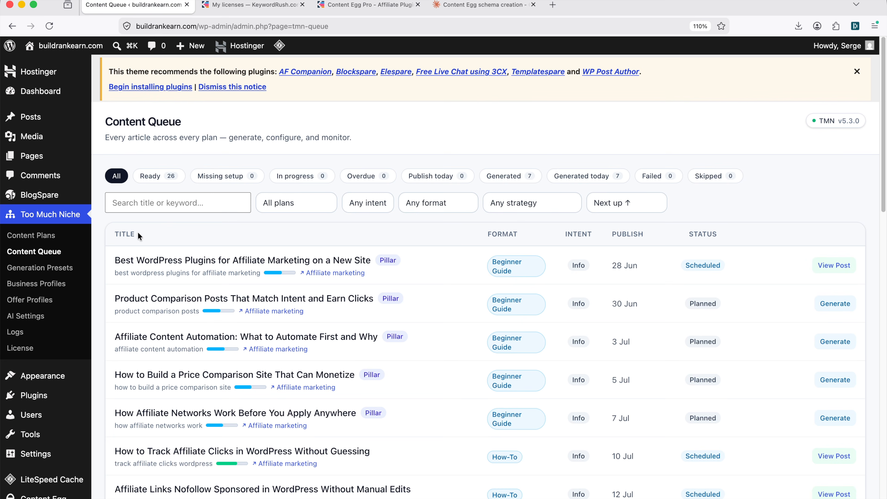
{"action": "left_click", "coordinate": [857, 72]}
{"action": "left_click", "coordinate": [494, 133]}
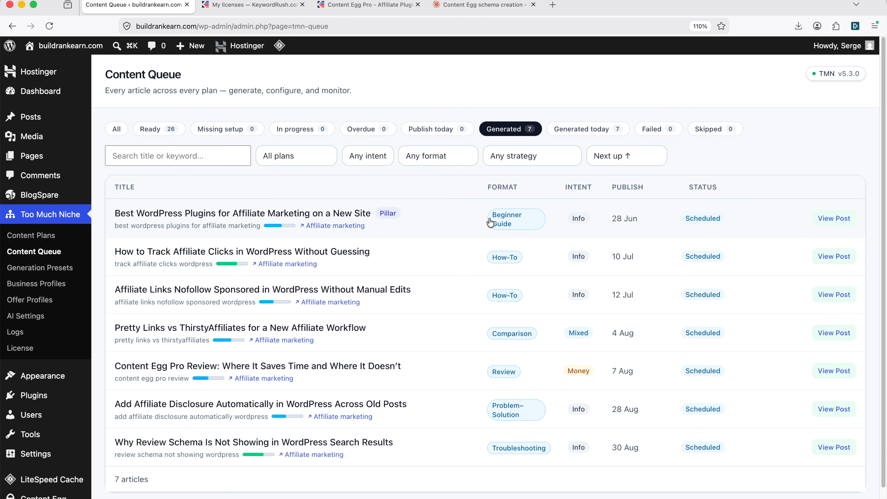
View the Best WordPress Plugins for Affiliate Marketing post and examine its featured image, internal links, content blocks and comments
{"action": "left_click", "coordinate": [841, 220]}
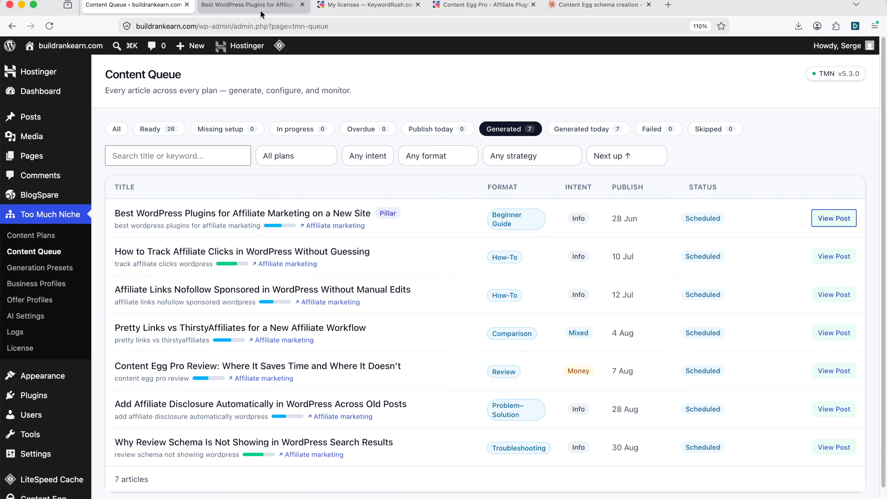
{"action": "scroll", "coordinate": [37, 267], "scroll_direction": "down", "scroll_amount": 15}
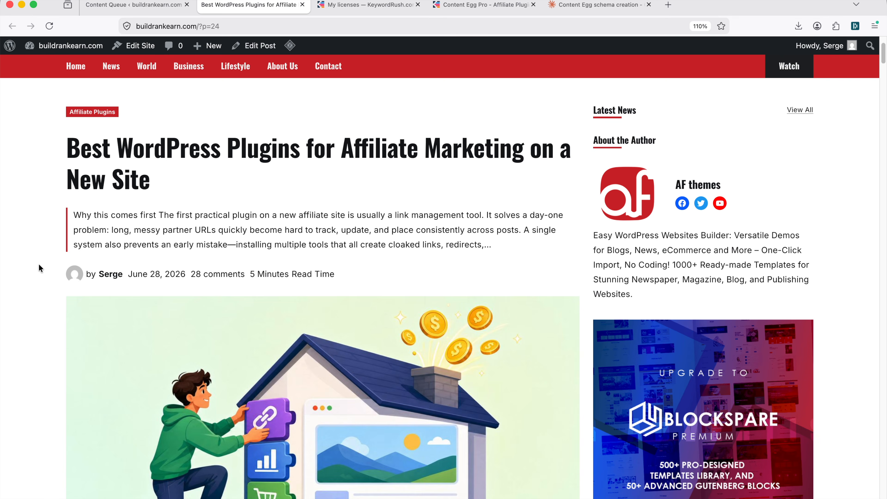
{"action": "scroll", "coordinate": [39, 262], "scroll_direction": "down", "scroll_amount": 15}
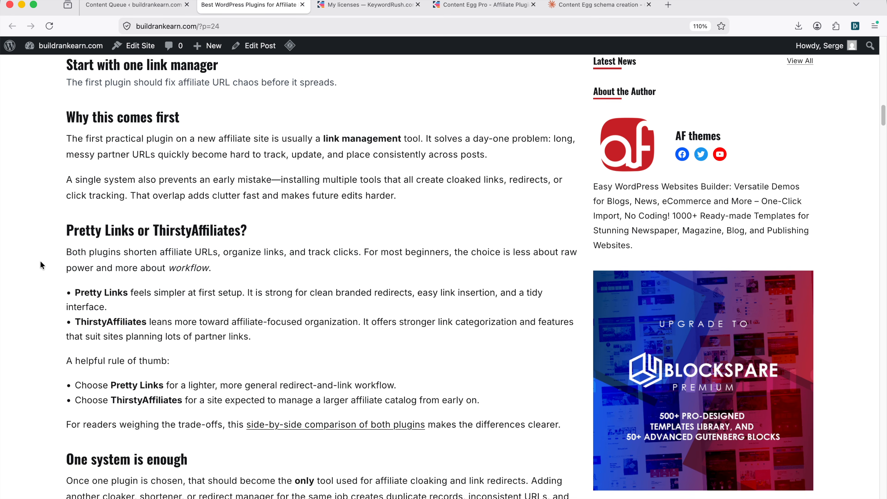
{"action": "scroll", "coordinate": [290, 235], "scroll_direction": "down", "scroll_amount": 15}
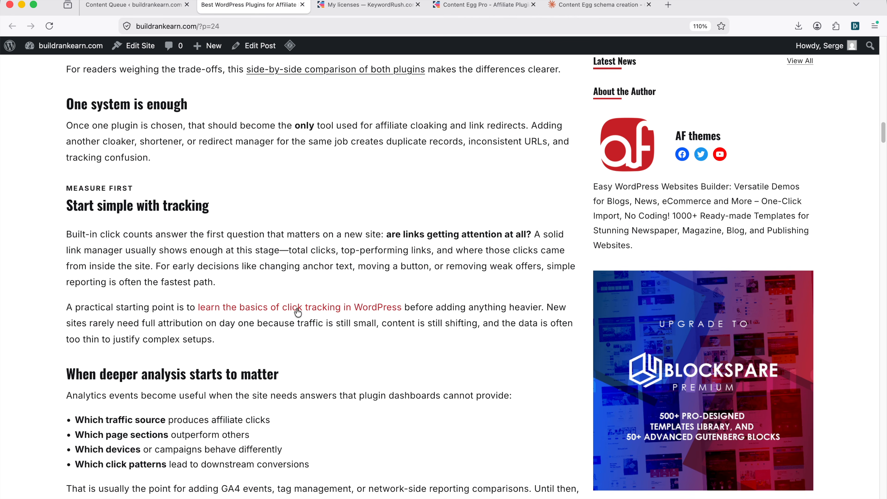
{"action": "scroll", "coordinate": [309, 293], "scroll_direction": "down", "scroll_amount": 10}
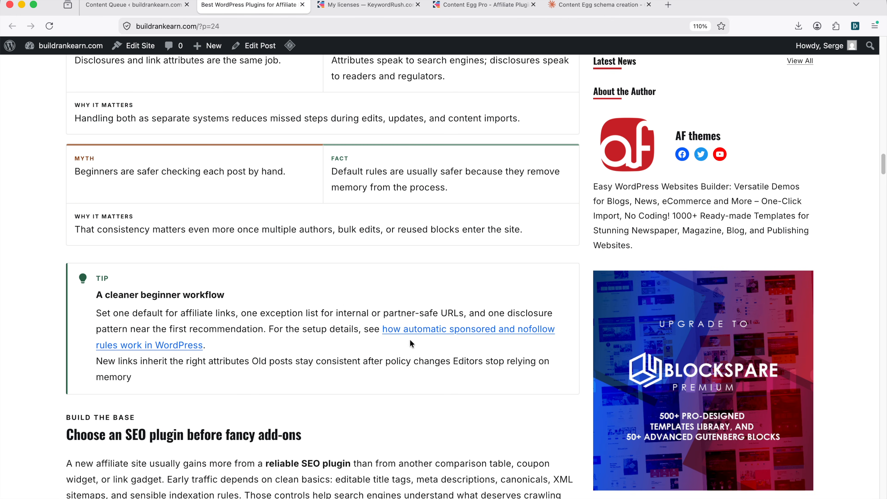
{"action": "scroll", "coordinate": [417, 331], "scroll_direction": "down", "scroll_amount": 10}
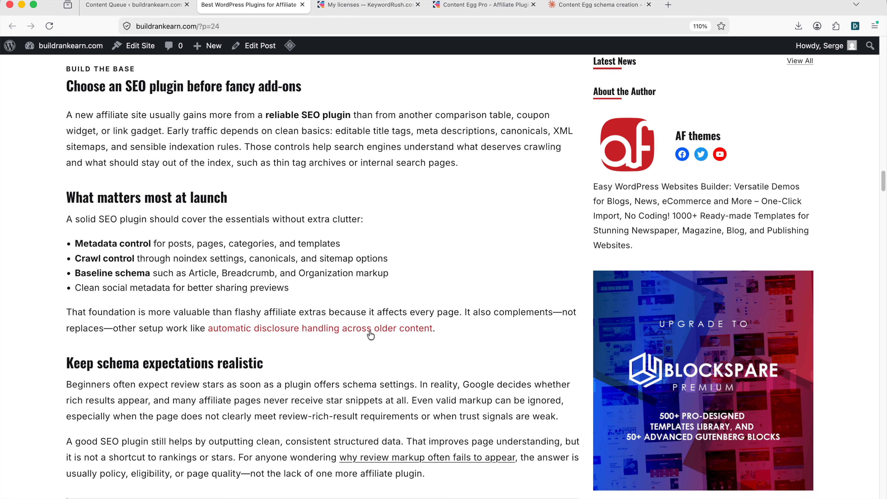
{"action": "scroll", "coordinate": [376, 349], "scroll_direction": "down", "scroll_amount": 5}
{"action": "scroll", "coordinate": [388, 374], "scroll_direction": "down", "scroll_amount": 8}
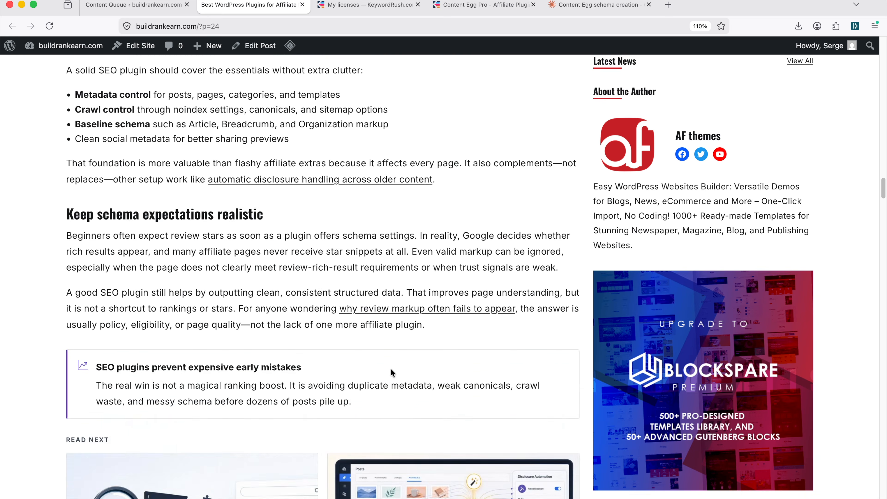
{"action": "scroll", "coordinate": [350, 368], "scroll_direction": "down", "scroll_amount": 15}
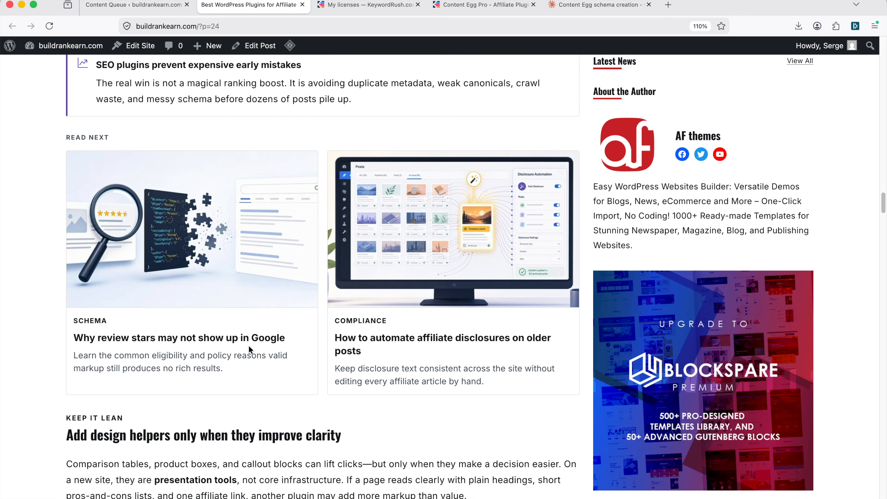
{"action": "scroll", "coordinate": [253, 342], "scroll_direction": "down", "scroll_amount": 10}
{"action": "scroll", "coordinate": [273, 311], "scroll_direction": "down", "scroll_amount": 15}
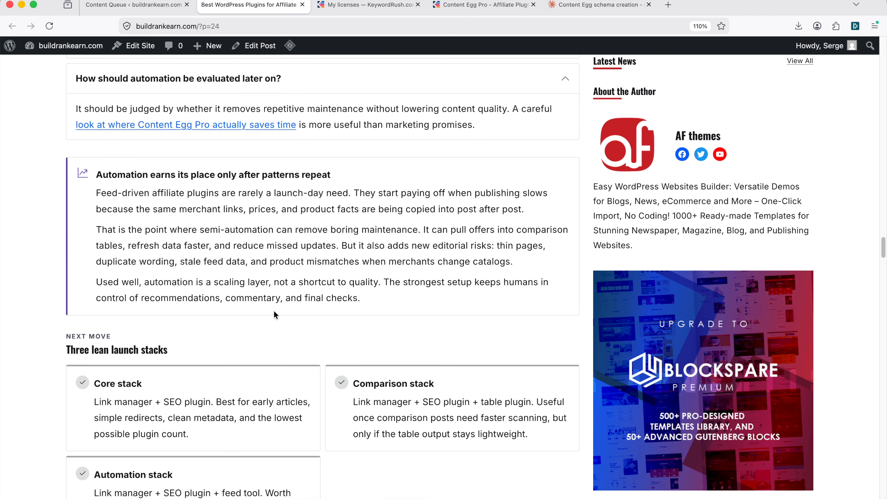
{"action": "scroll", "coordinate": [273, 310], "scroll_direction": "down", "scroll_amount": 20}
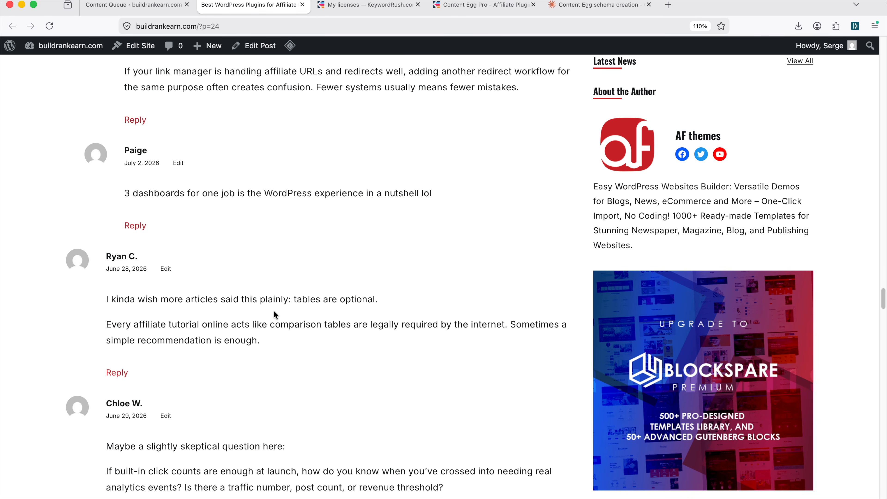
View the How to Track Affiliate Clicks in WordPress post from the queue, look through it, and close it
{"action": "left_click", "coordinate": [146, 7]}
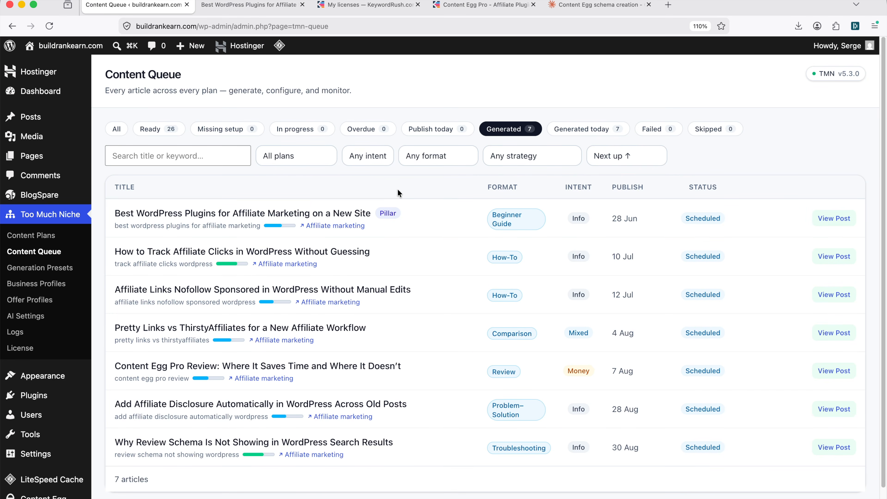
{"action": "left_click", "coordinate": [834, 257]}
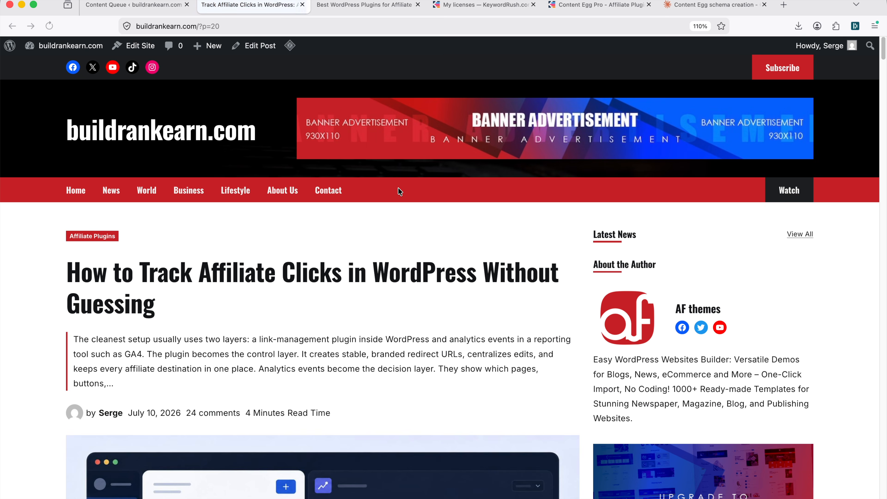
{"action": "scroll", "coordinate": [877, 98], "scroll_direction": "down", "scroll_amount": 15}
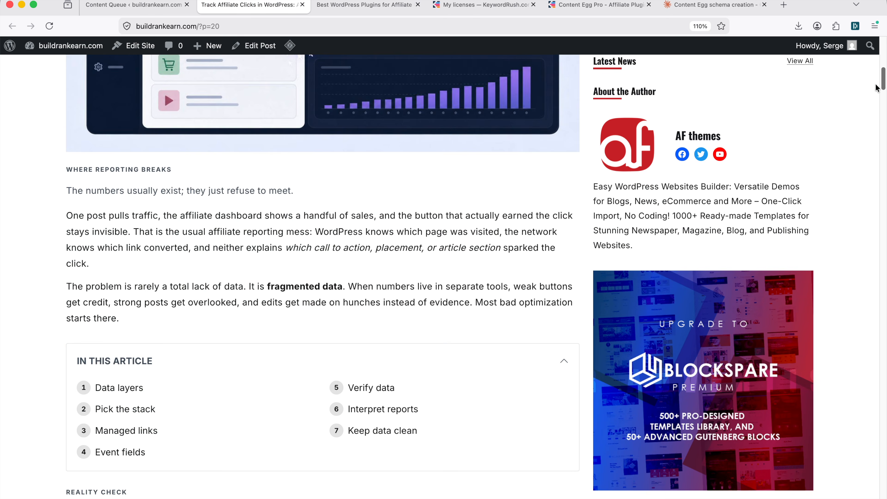
{"action": "left_click_drag", "start_coordinate": [876, 88], "coordinate": [840, 303]}
{"action": "scroll", "coordinate": [521, 250], "scroll_direction": "up", "scroll_amount": 3}
{"action": "left_click", "coordinate": [302, 5]}
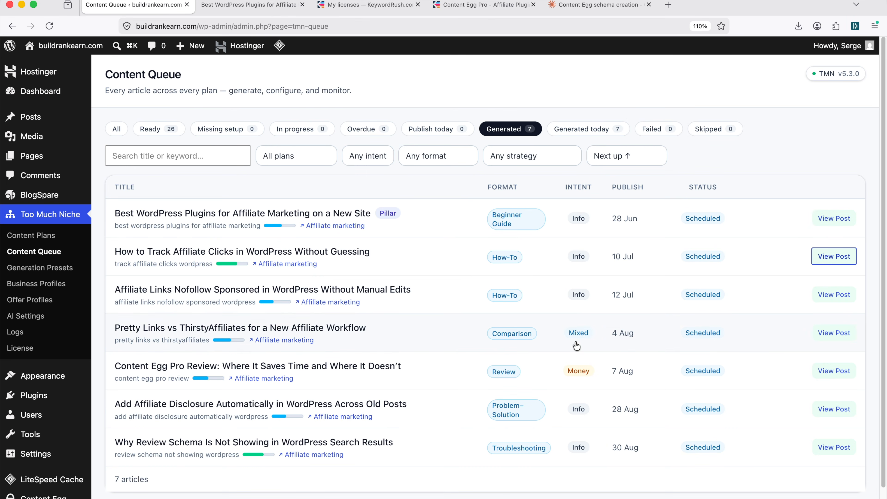
View the Pretty Links vs ThirstyAffiliates post from the queue and look through its introduction, quick picks and decision criteria
{"action": "left_click", "coordinate": [829, 333]}
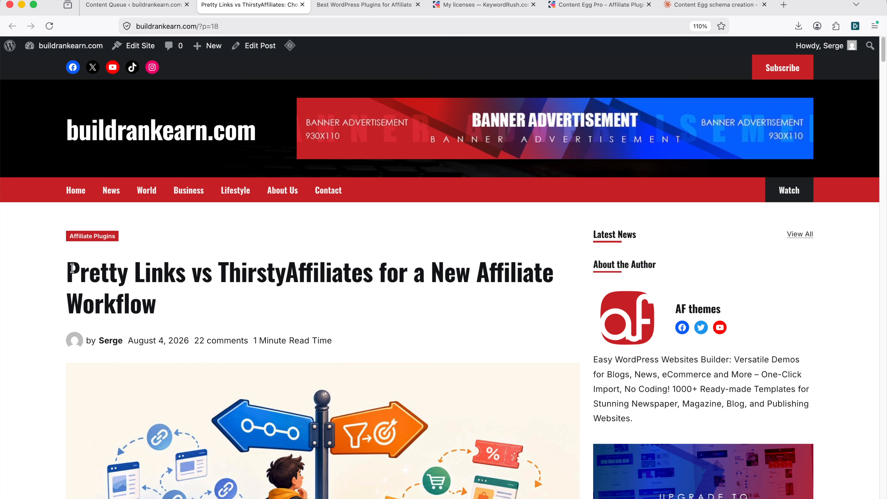
{"action": "left_click_drag", "start_coordinate": [68, 266], "coordinate": [377, 295]}
{"action": "scroll", "coordinate": [377, 295], "scroll_direction": "down", "scroll_amount": 10}
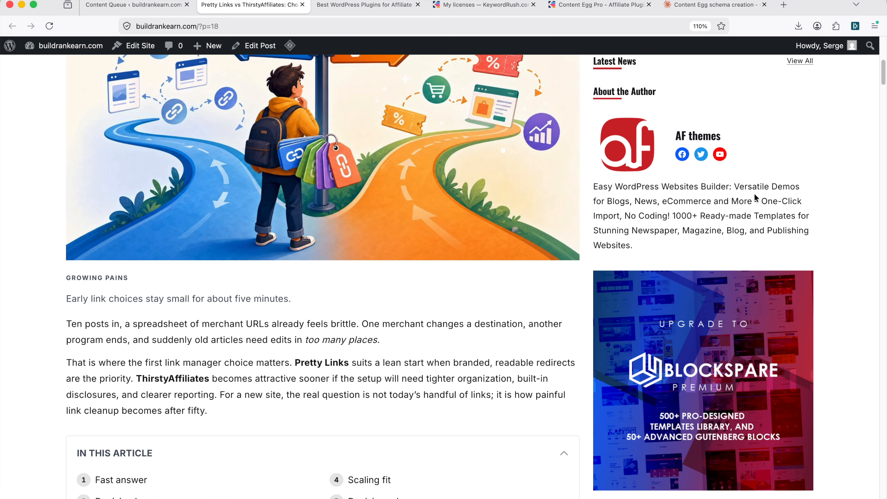
{"action": "left_click_drag", "start_coordinate": [883, 72], "coordinate": [883, 97]}
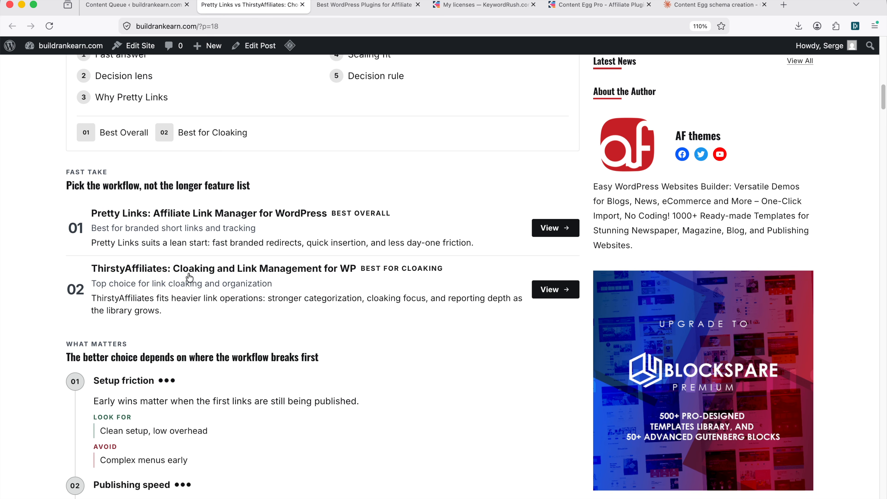
{"action": "scroll", "coordinate": [189, 277], "scroll_direction": "down", "scroll_amount": 12}
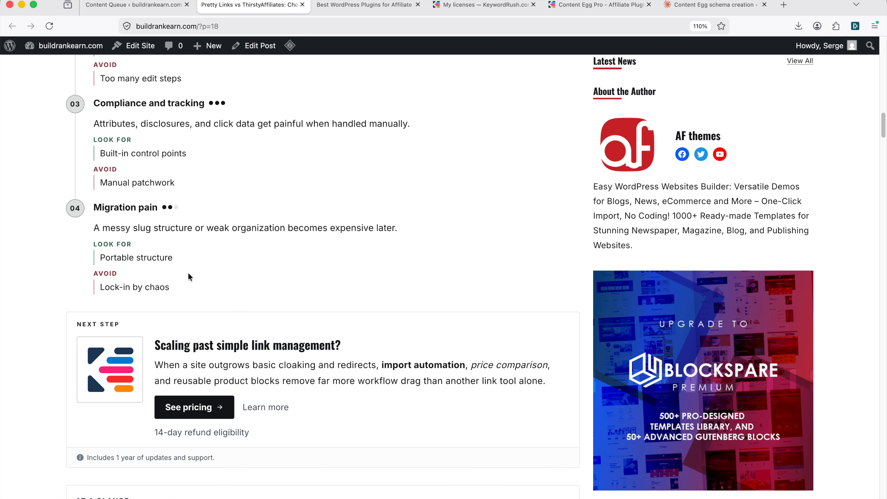
{"action": "scroll", "coordinate": [189, 276], "scroll_direction": "down", "scroll_amount": 3}
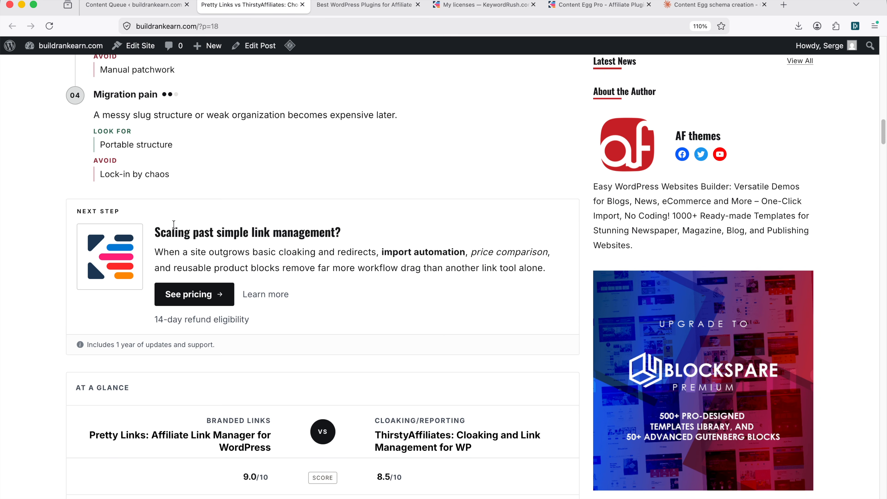
{"action": "scroll", "coordinate": [173, 224], "scroll_direction": "down", "scroll_amount": 1}
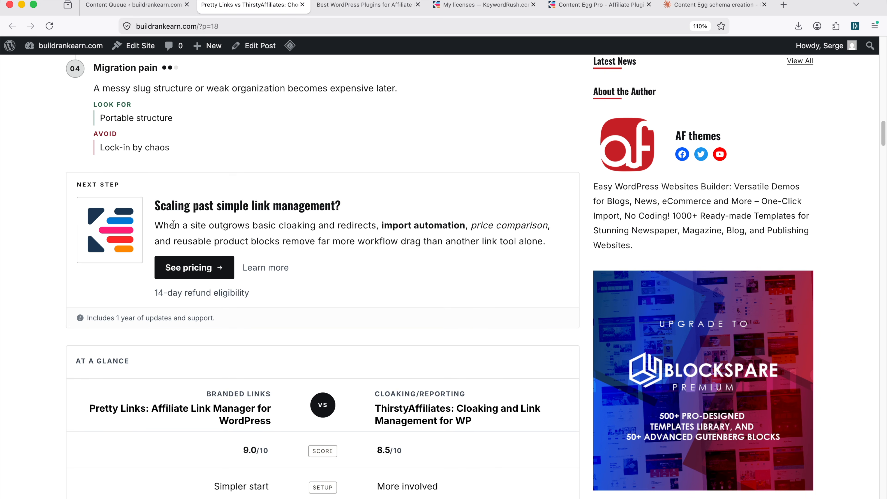
Examine the "Scaling past simple link management?" callout, follow its Learn more link, and return to the post
{"action": "left_click_drag", "start_coordinate": [159, 206], "coordinate": [551, 251]}
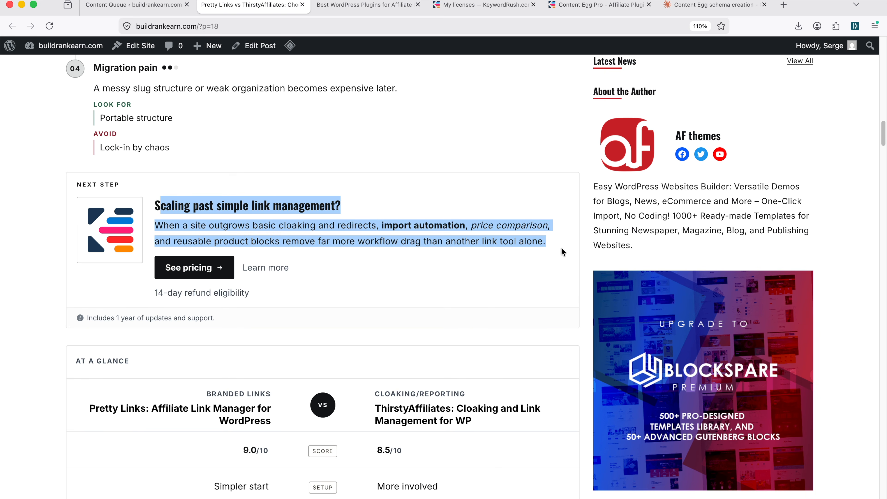
{"action": "left_click", "coordinate": [534, 245]}
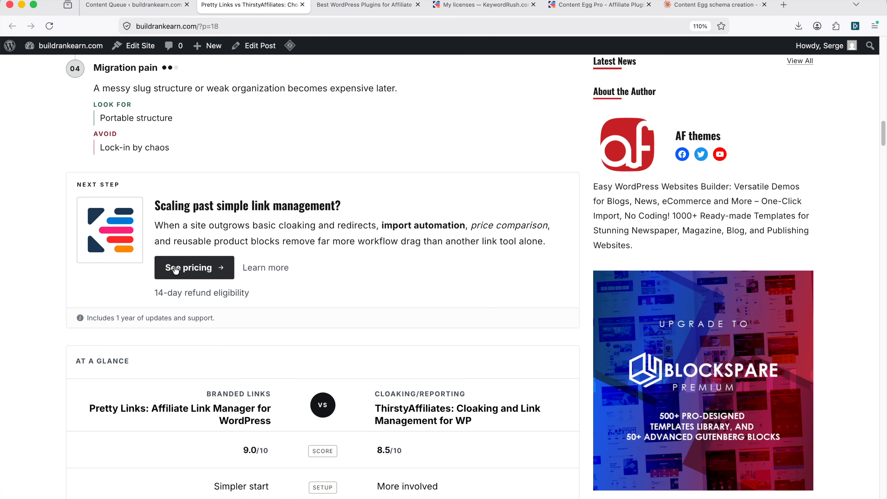
{"action": "left_click", "coordinate": [266, 271]}
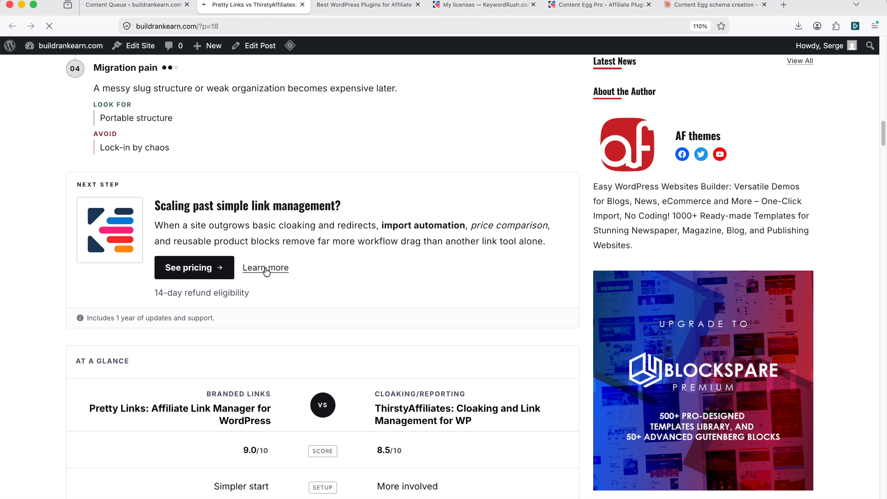
{"action": "left_click", "coordinate": [13, 26]}
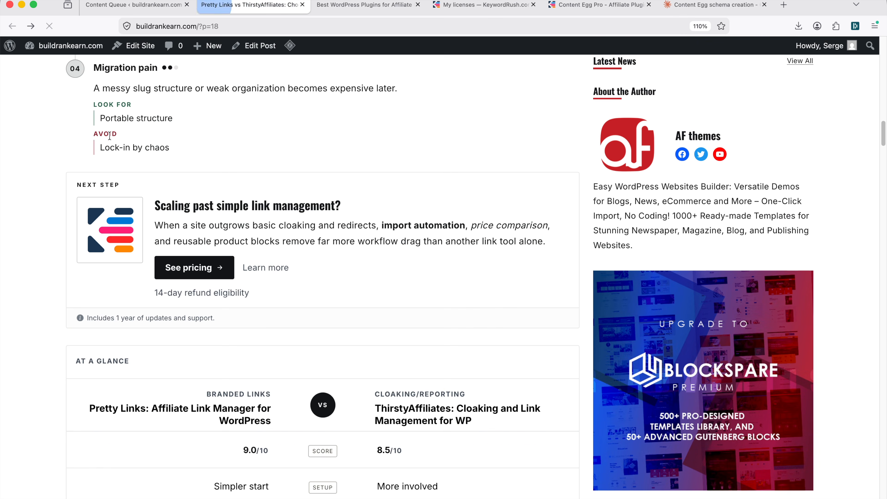
Examine the post's comparison table, plugin ratings and closing Content Egg Pro callout, and close the post
{"action": "scroll", "coordinate": [258, 241], "scroll_direction": "down", "scroll_amount": 15}
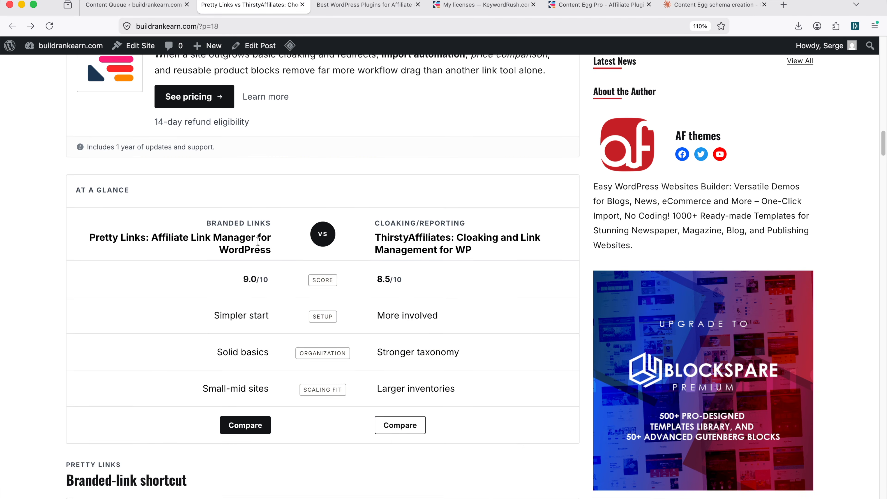
{"action": "scroll", "coordinate": [259, 243], "scroll_direction": "down", "scroll_amount": 20}
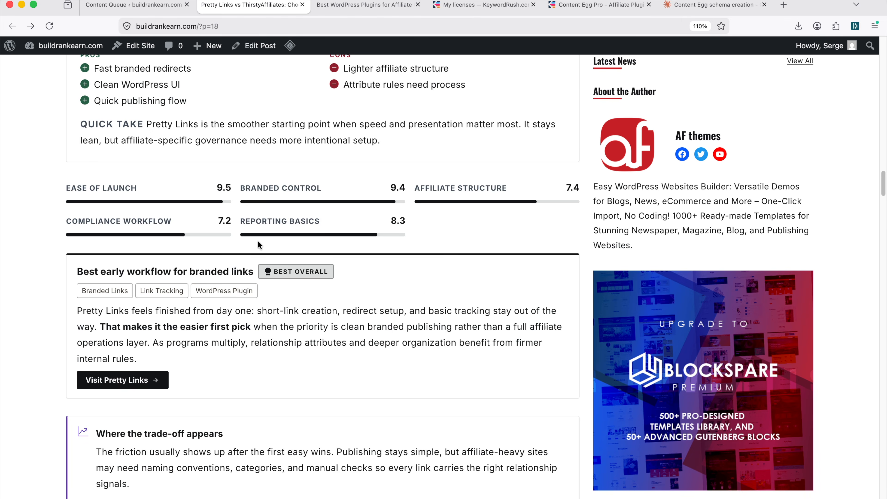
{"action": "scroll", "coordinate": [258, 242], "scroll_direction": "down", "scroll_amount": 20}
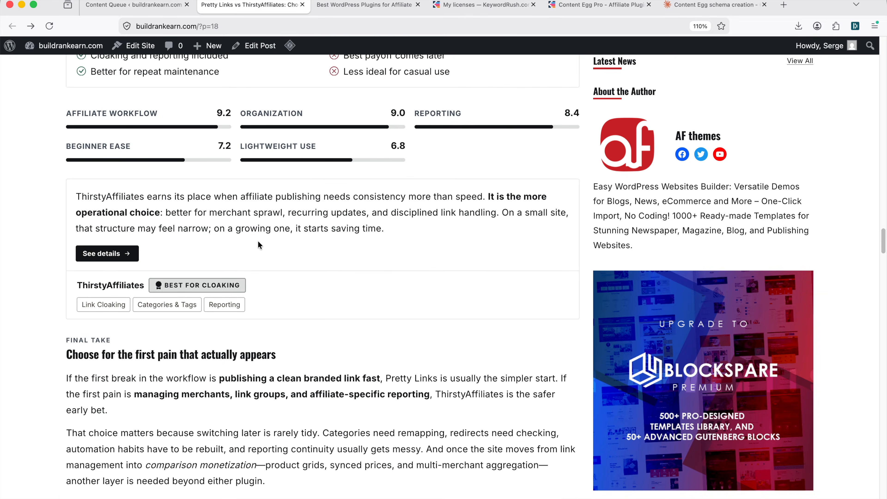
{"action": "left_click_drag", "start_coordinate": [89, 242], "coordinate": [283, 316]}
{"action": "left_click", "coordinate": [285, 316]}
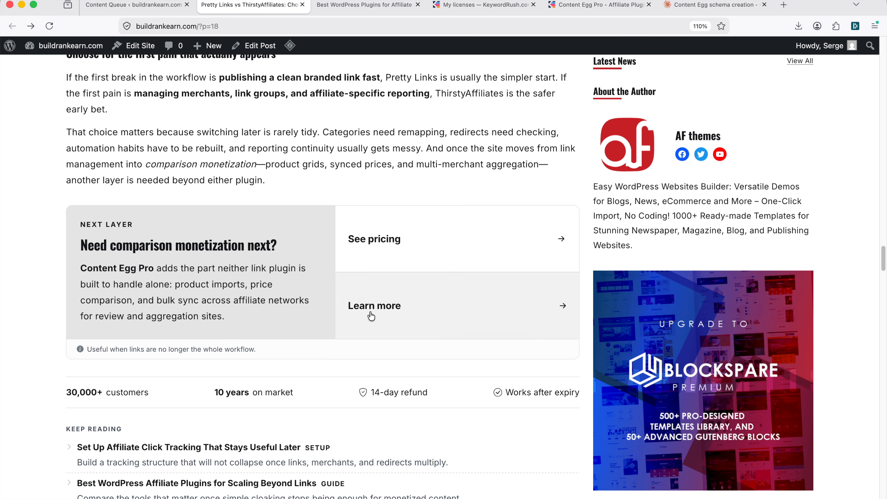
{"action": "left_click", "coordinate": [303, 4]}
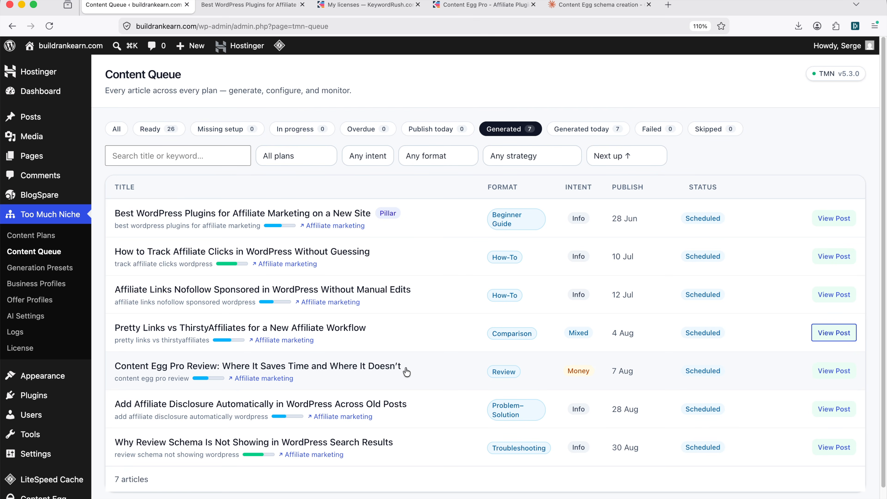
View the Content Egg Pro Review post from the queue and look through its introduction, contents list, ratings and verdict
{"action": "left_click", "coordinate": [834, 370]}
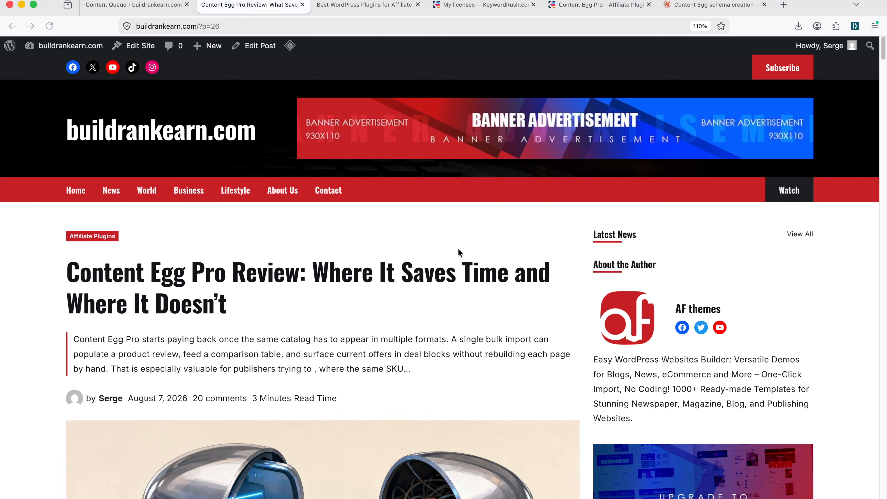
{"action": "scroll", "coordinate": [216, 225], "scroll_direction": "down", "scroll_amount": 2}
{"action": "scroll", "coordinate": [217, 225], "scroll_direction": "down", "scroll_amount": 15}
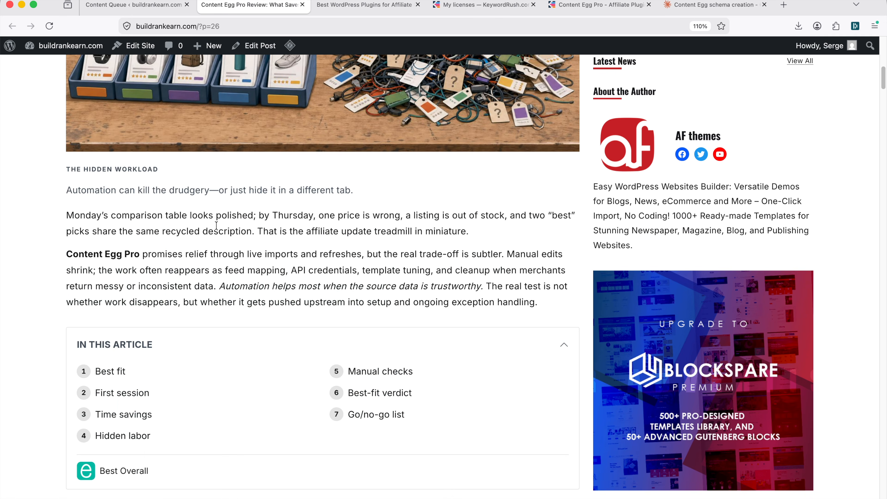
{"action": "scroll", "coordinate": [216, 225], "scroll_direction": "down", "scroll_amount": 20}
{"action": "scroll", "coordinate": [216, 228], "scroll_direction": "down", "scroll_amount": 20}
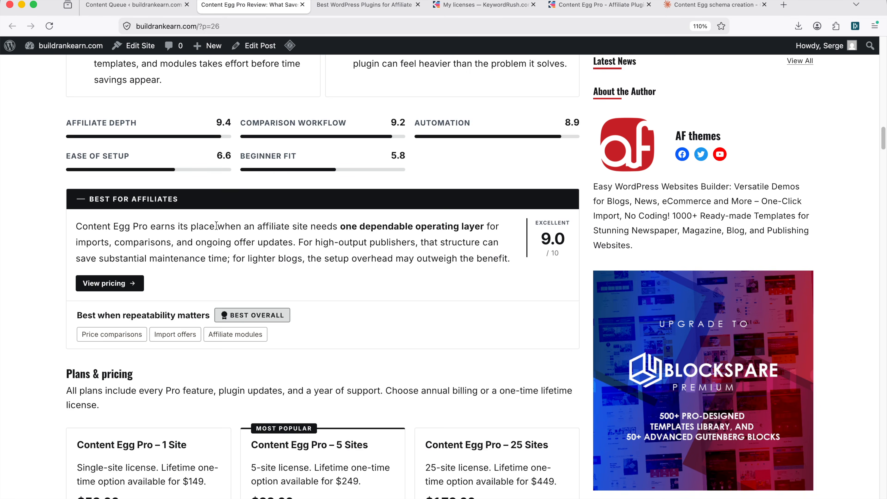
Examine the review's Plans & pricing cards and the launch-week discount notice below them
{"action": "scroll", "coordinate": [216, 225], "scroll_direction": "down", "scroll_amount": 9}
{"action": "left_click_drag", "start_coordinate": [66, 158], "coordinate": [258, 355]}
{"action": "scroll", "coordinate": [276, 348], "scroll_direction": "down", "scroll_amount": 4}
{"action": "left_click", "coordinate": [277, 345]}
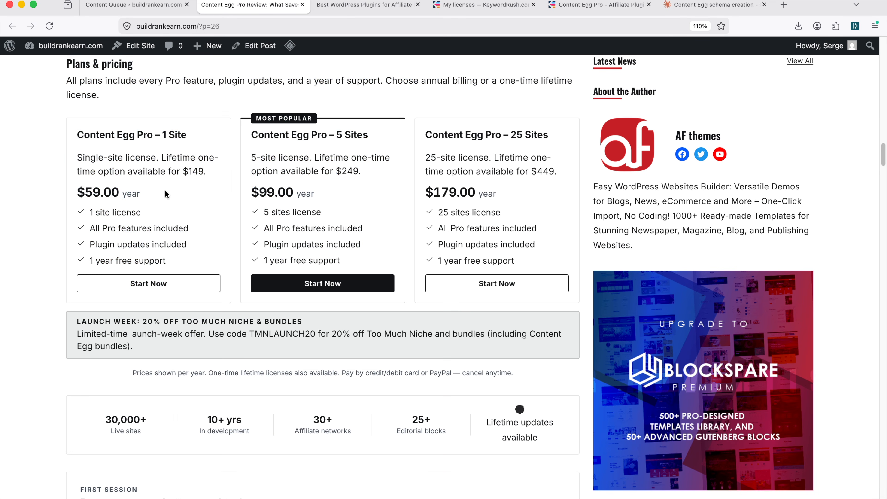
{"action": "left_click_drag", "start_coordinate": [78, 335], "coordinate": [285, 335]}
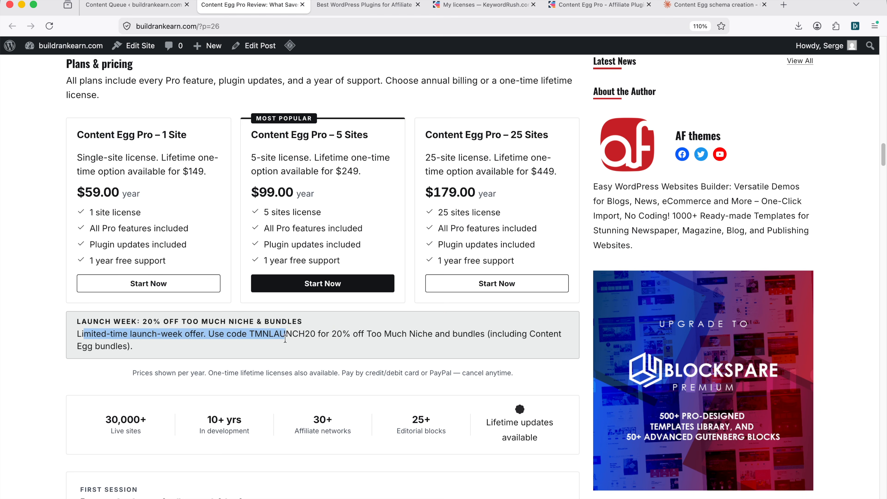
{"action": "left_click", "coordinate": [286, 340]}
Examine the review's product statistics and first-session section, and return to the yearly price of the Content Egg Pro 1 Site plan
{"action": "scroll", "coordinate": [287, 340], "scroll_direction": "down", "scroll_amount": 1}
{"action": "left_click_drag", "start_coordinate": [97, 401], "coordinate": [555, 410]}
{"action": "left_click", "coordinate": [550, 410]}
{"action": "scroll", "coordinate": [491, 396], "scroll_direction": "down", "scroll_amount": 2}
{"action": "scroll", "coordinate": [491, 396], "scroll_direction": "down", "scroll_amount": 4}
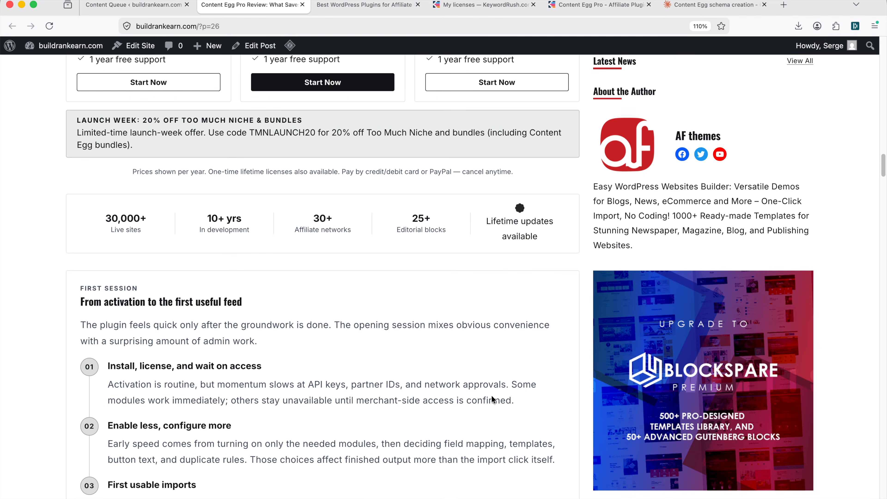
{"action": "scroll", "coordinate": [489, 395], "scroll_direction": "up", "scroll_amount": 9}
{"action": "scroll", "coordinate": [475, 394], "scroll_direction": "down", "scroll_amount": 1}
{"action": "scroll", "coordinate": [475, 394], "scroll_direction": "down", "scroll_amount": 1}
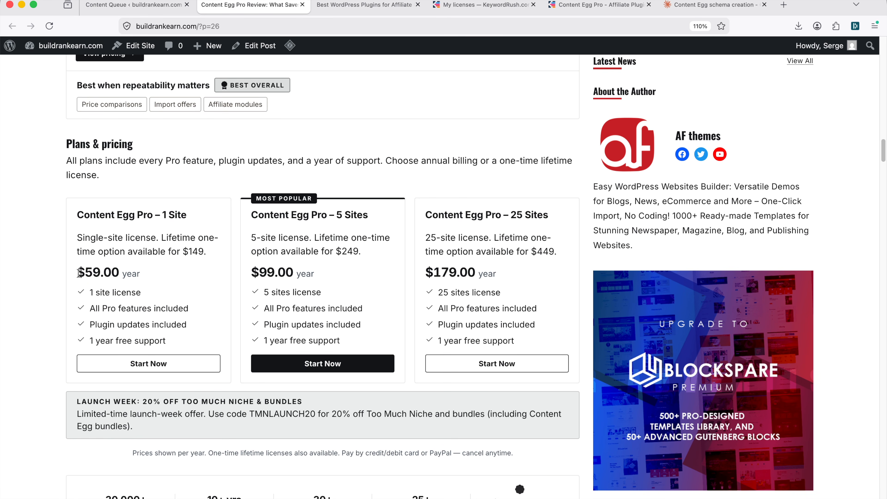
{"action": "left_click_drag", "start_coordinate": [77, 270], "coordinate": [142, 275]}
Open the Content Egg Pro offer profile, set the price of the 1 Site plan to 999, and save the profile
{"action": "left_click", "coordinate": [140, 6]}
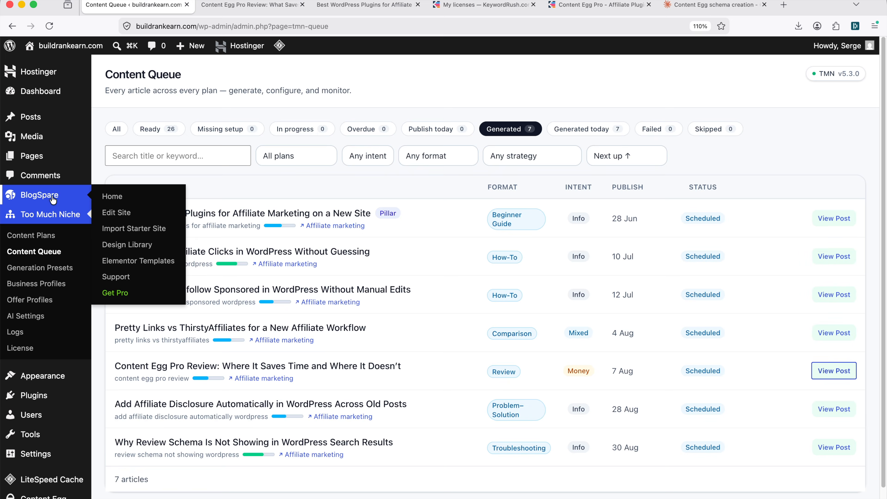
{"action": "left_click", "coordinate": [37, 300]}
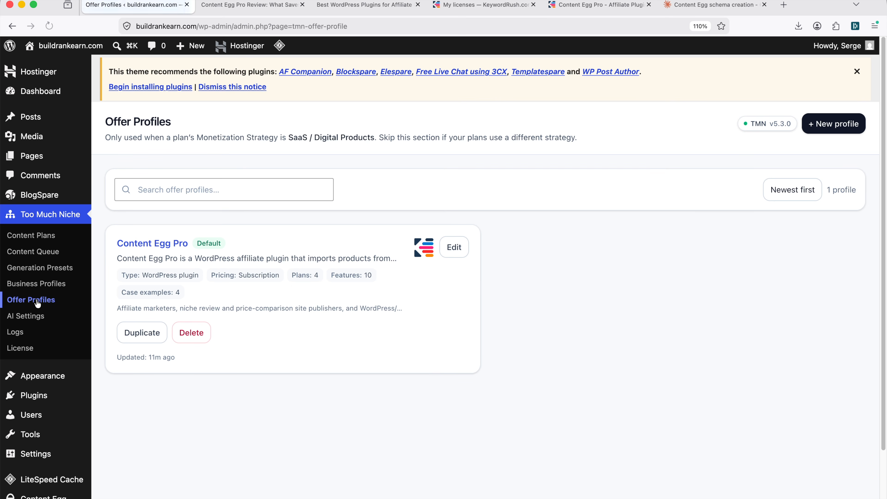
{"action": "left_click", "coordinate": [146, 242]}
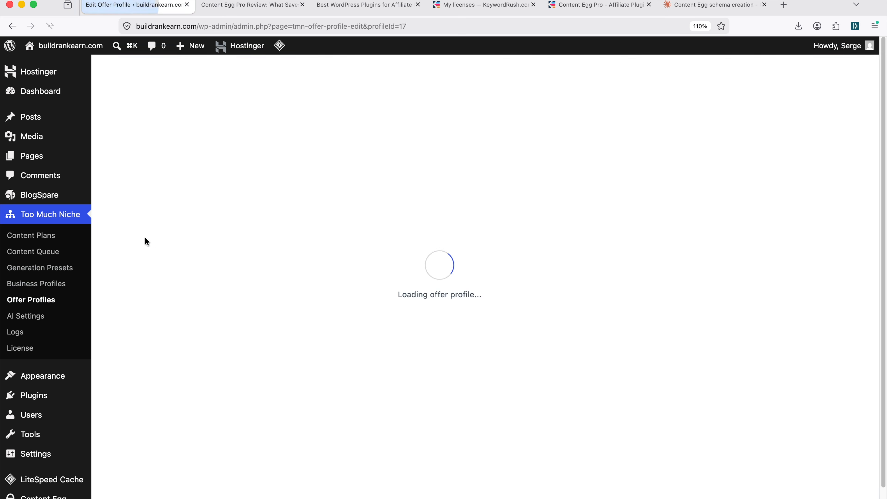
{"action": "scroll", "coordinate": [159, 287], "scroll_direction": "down", "scroll_amount": 4}
{"action": "scroll", "coordinate": [158, 287], "scroll_direction": "down", "scroll_amount": 15}
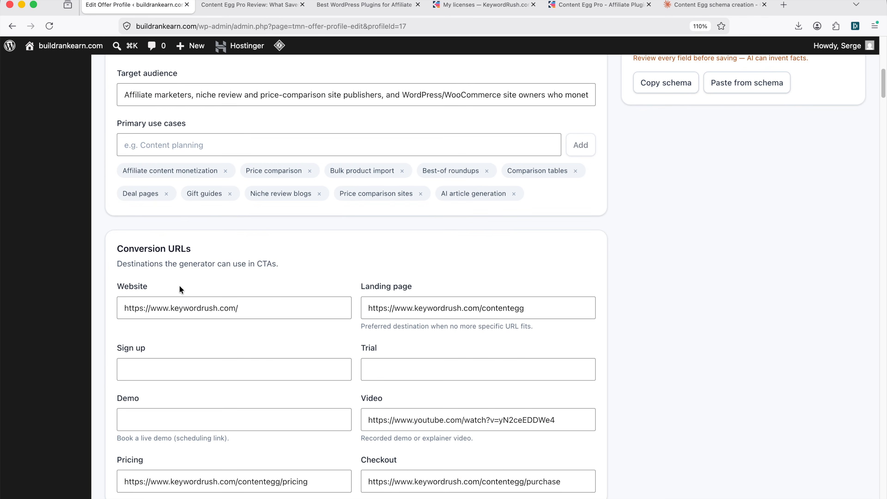
{"action": "scroll", "coordinate": [179, 287], "scroll_direction": "down", "scroll_amount": 8}
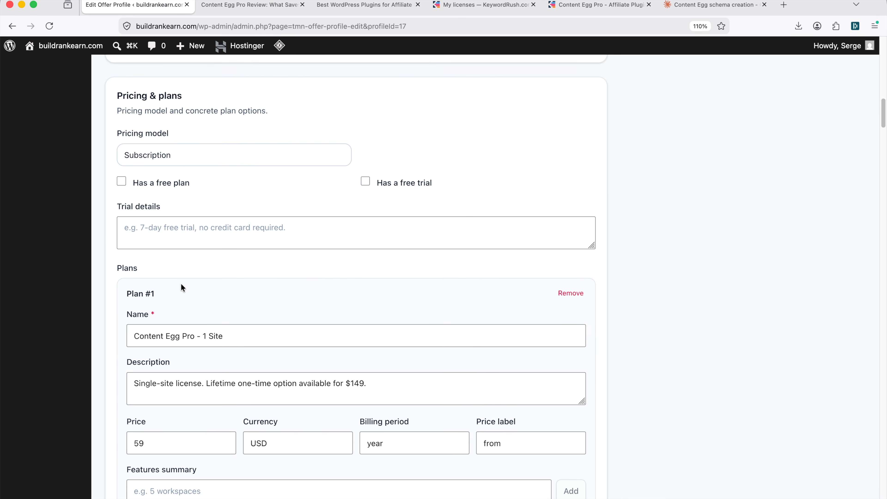
{"action": "left_click_drag", "start_coordinate": [153, 294], "coordinate": [119, 293]}
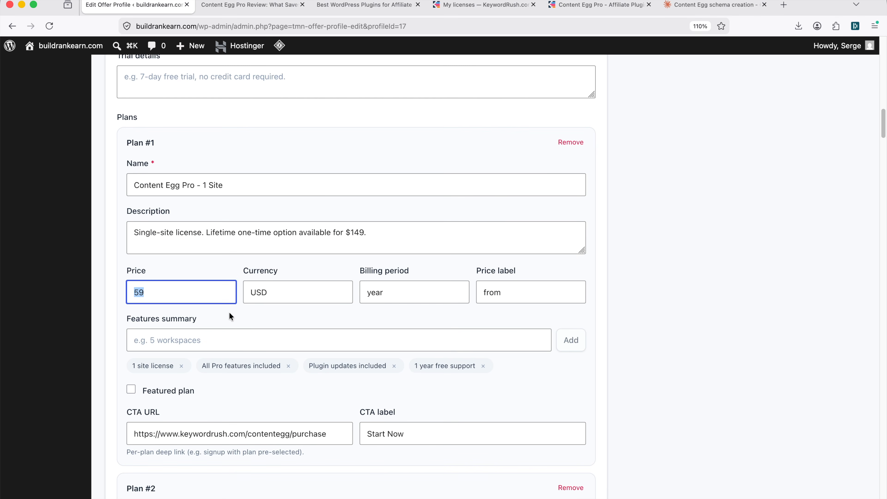
{"action": "type", "text": "999"}
{"action": "scroll", "coordinate": [230, 312], "scroll_direction": "down", "scroll_amount": 20}
{"action": "left_click", "coordinate": [599, 487]}
Reload the Content Egg Pro Review post and check the 1 Site plan's price in the pricing cards
{"action": "left_click", "coordinate": [249, 4]}
{"action": "key", "text": "super+r"}
{"action": "left_click_drag", "start_coordinate": [75, 272], "coordinate": [171, 279]}
{"action": "left_click", "coordinate": [171, 279]}
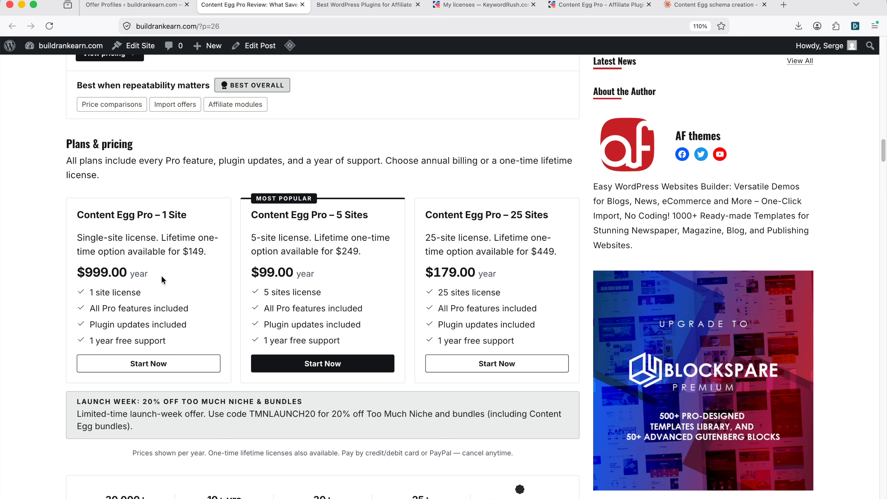
{"action": "left_click_drag", "start_coordinate": [880, 154], "coordinate": [858, 265]}
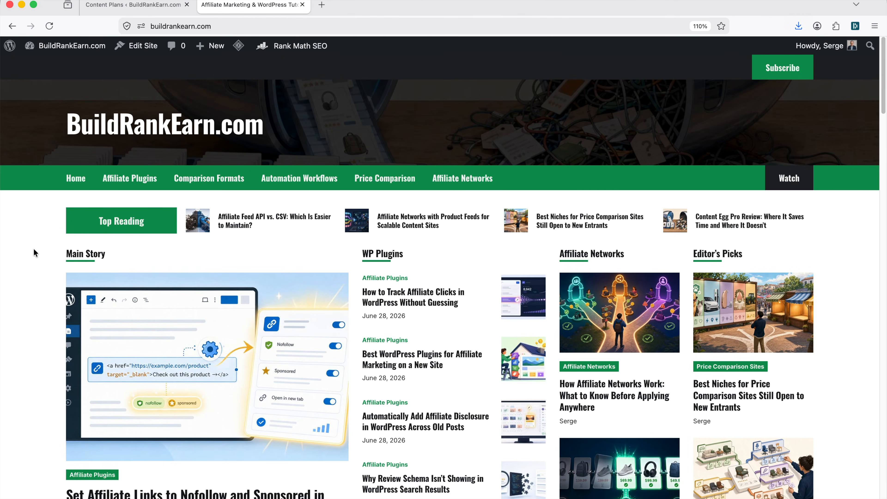
Look through the BuildRankEarn.com homepage, including the featured posts, category sections, Must Read articles and author box
{"action": "scroll", "coordinate": [34, 249], "scroll_direction": "down", "scroll_amount": 5}
{"action": "scroll", "coordinate": [34, 249], "scroll_direction": "down", "scroll_amount": 5}
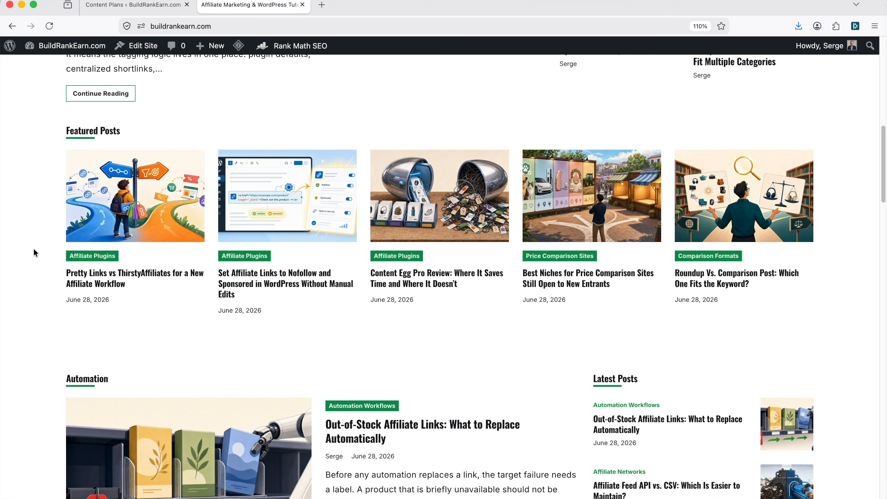
{"action": "scroll", "coordinate": [34, 249], "scroll_direction": "down", "scroll_amount": 5}
{"action": "scroll", "coordinate": [33, 249], "scroll_direction": "down", "scroll_amount": 5}
{"action": "scroll", "coordinate": [33, 249], "scroll_direction": "down", "scroll_amount": 10}
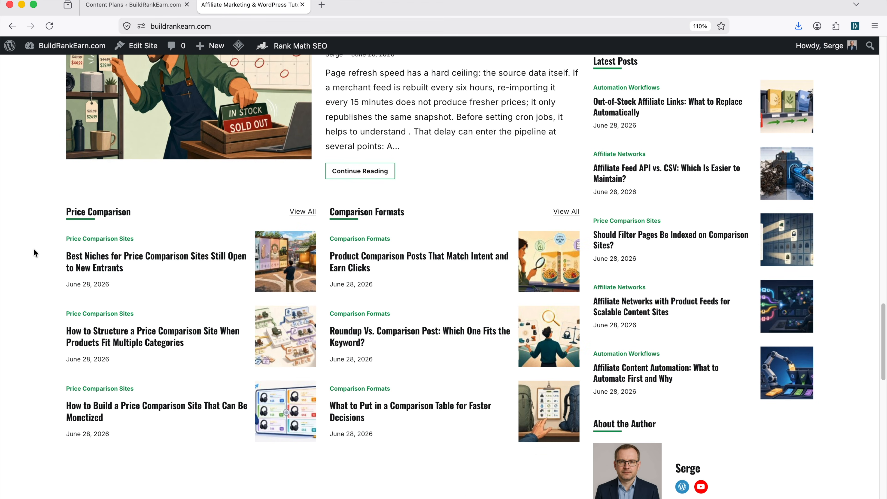
{"action": "scroll", "coordinate": [33, 249], "scroll_direction": "down", "scroll_amount": 10}
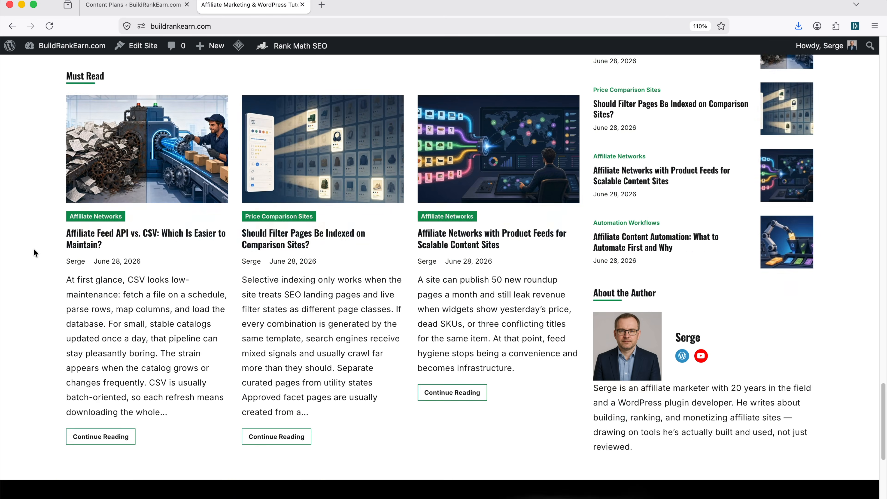
{"action": "scroll", "coordinate": [34, 249], "scroll_direction": "down", "scroll_amount": 5}
Open the post Affiliate Networks with Product Feeds for Scalable Content Sites and review its network rankings, pros and cons, Content Egg Pro promotions and conclusion
{"action": "left_click", "coordinate": [437, 189]}
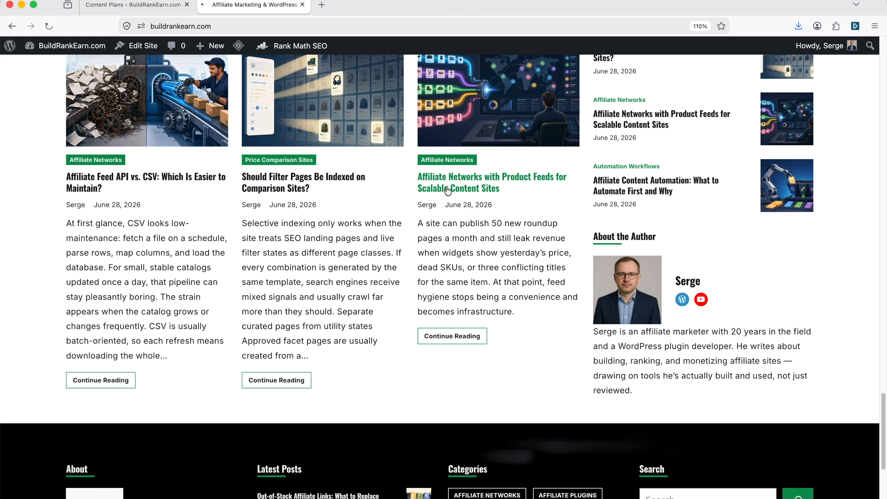
{"action": "scroll", "coordinate": [418, 207], "scroll_direction": "down", "scroll_amount": 15}
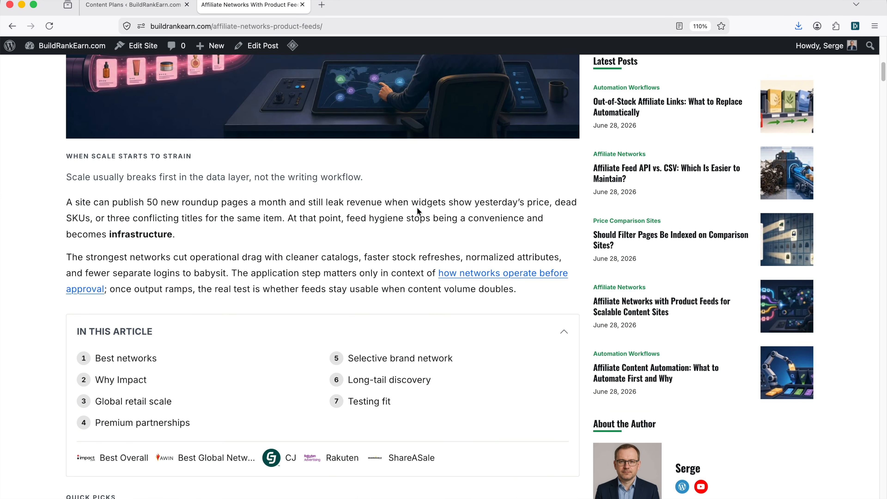
{"action": "scroll", "coordinate": [418, 209], "scroll_direction": "down", "scroll_amount": 15}
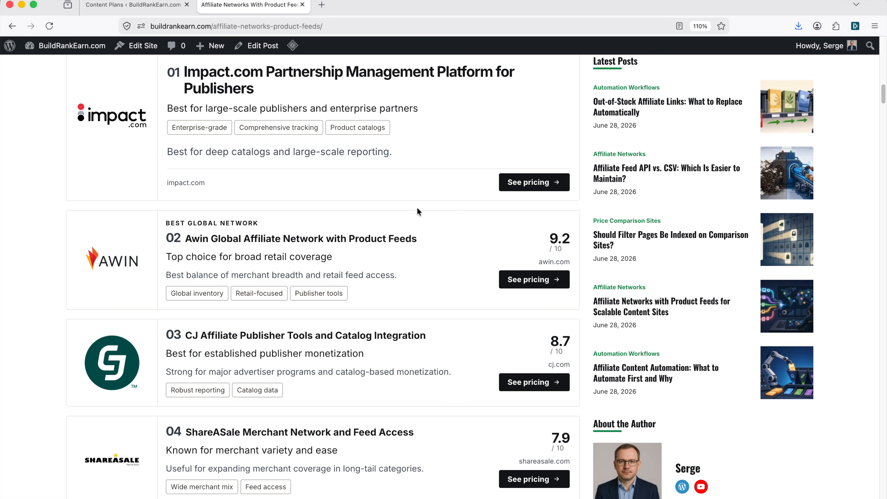
{"action": "scroll", "coordinate": [417, 208], "scroll_direction": "down", "scroll_amount": 6}
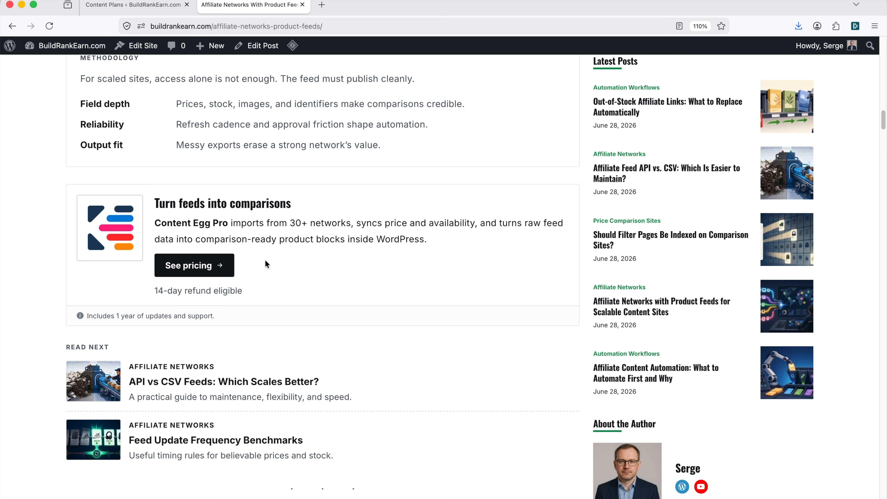
{"action": "scroll", "coordinate": [269, 257], "scroll_direction": "down", "scroll_amount": 15}
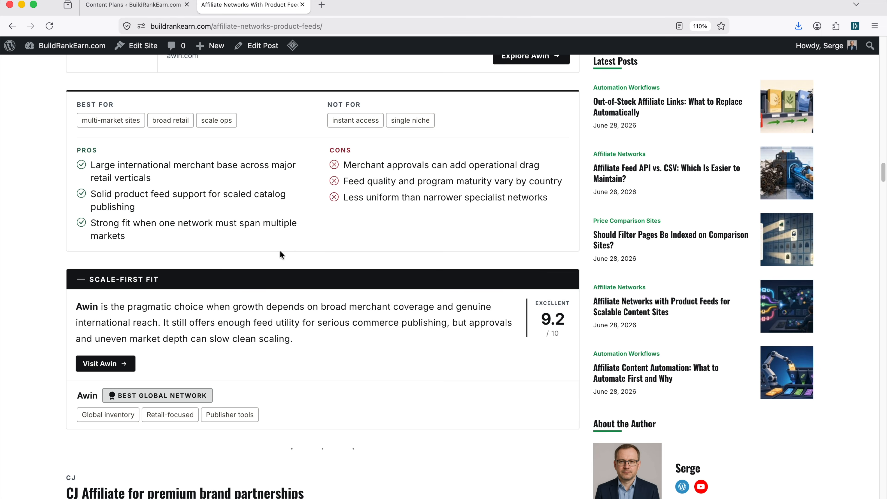
{"action": "scroll", "coordinate": [279, 251], "scroll_direction": "down", "scroll_amount": 15}
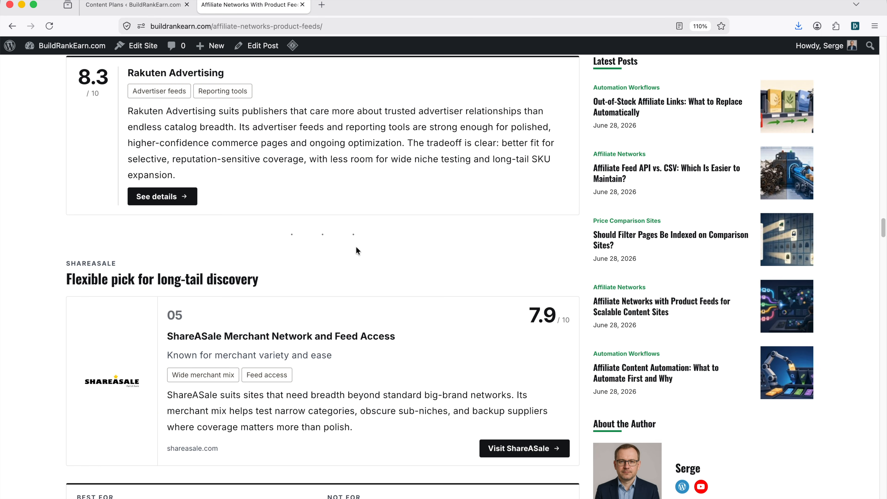
{"action": "scroll", "coordinate": [356, 247], "scroll_direction": "down", "scroll_amount": 15}
{"action": "scroll", "coordinate": [356, 246], "scroll_direction": "down", "scroll_amount": 7}
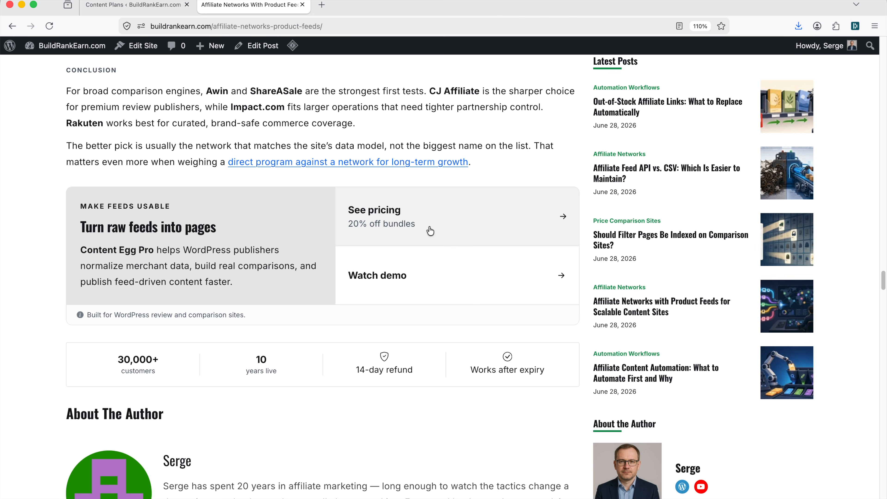
{"action": "scroll", "coordinate": [430, 230], "scroll_direction": "up", "scroll_amount": 20}
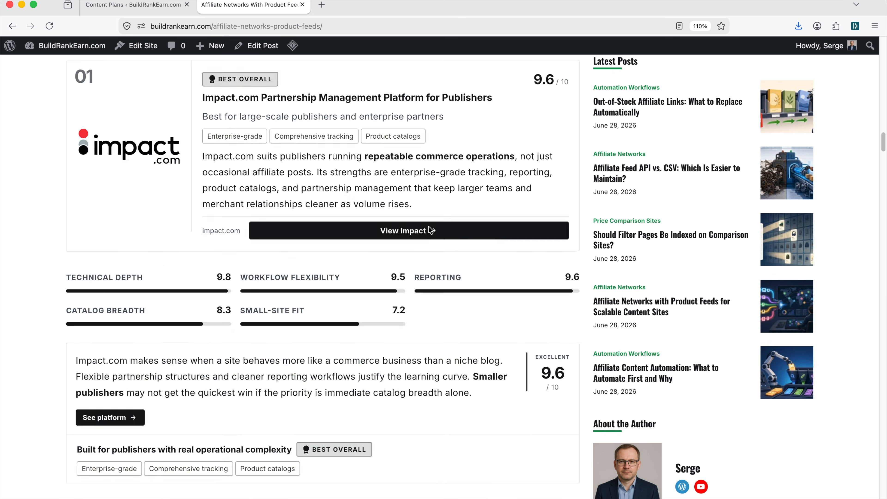